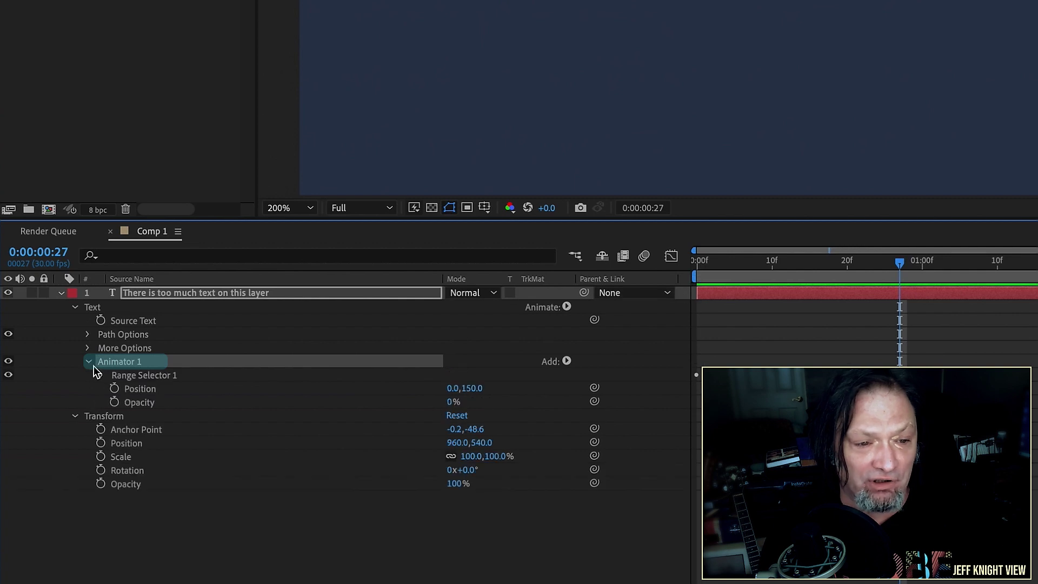
Twirl through the text layer's Range Selector, Animator 1, Text and Transform property groups
left_click(101, 375)
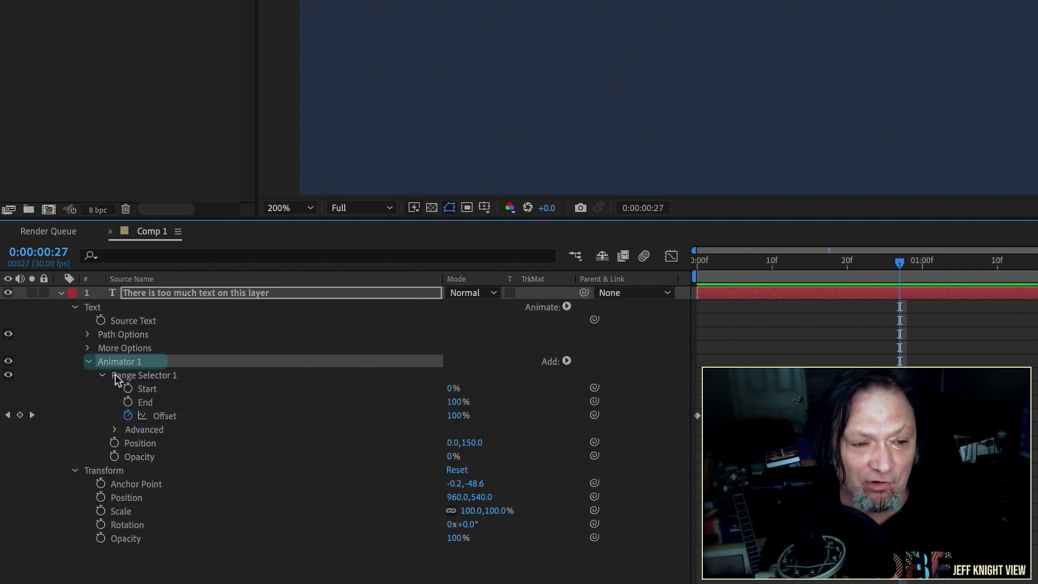
left_click(89, 361)
left_click(95, 312)
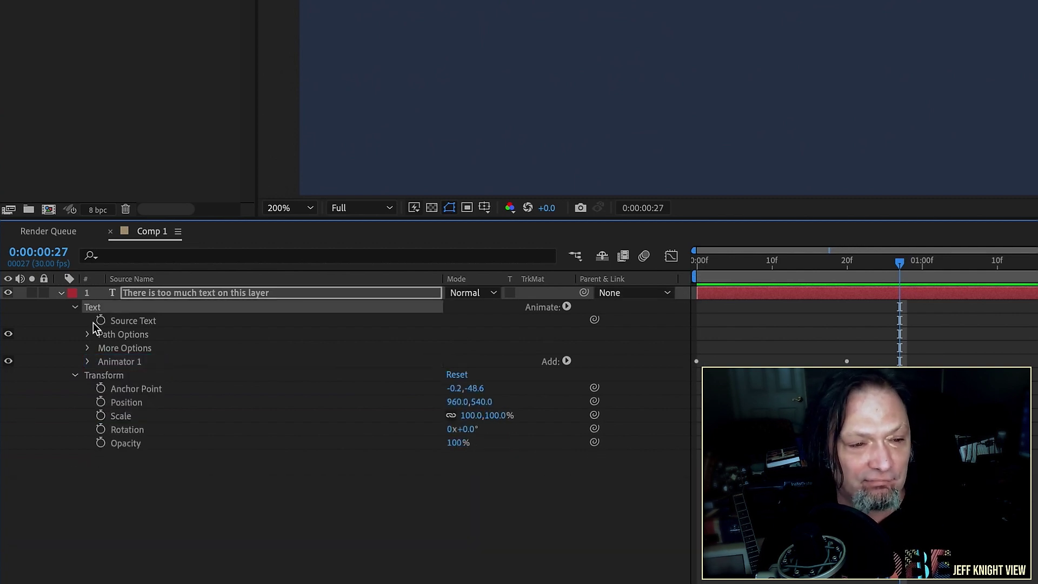
left_click(74, 309)
left_click(104, 322)
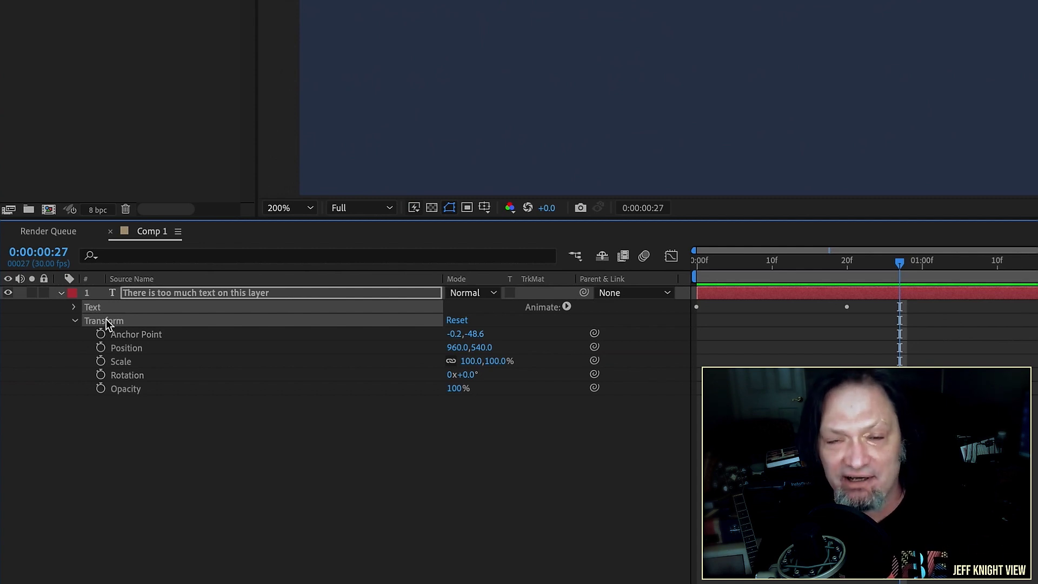
left_click(78, 305)
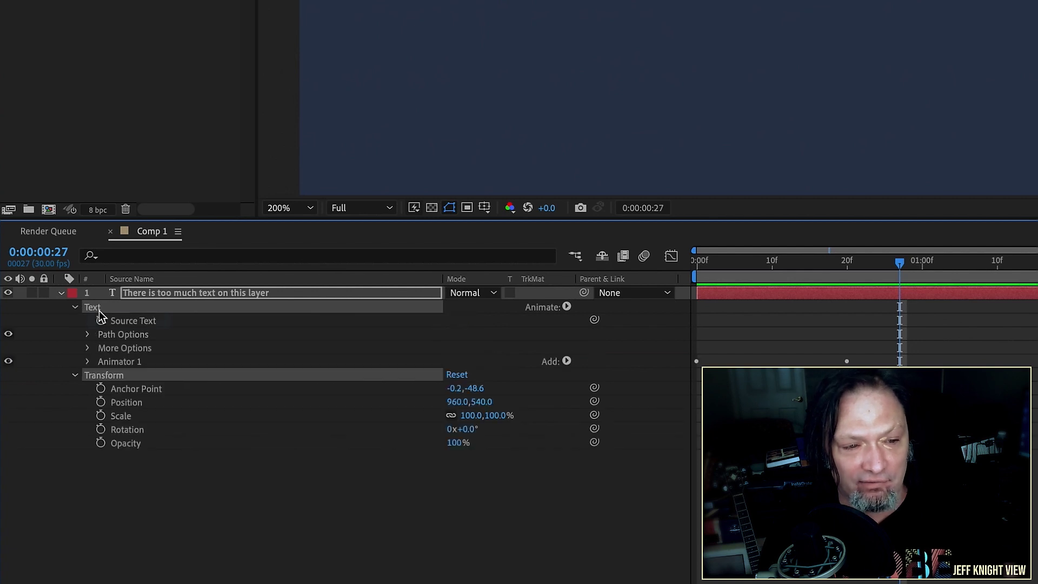
left_click(139, 319)
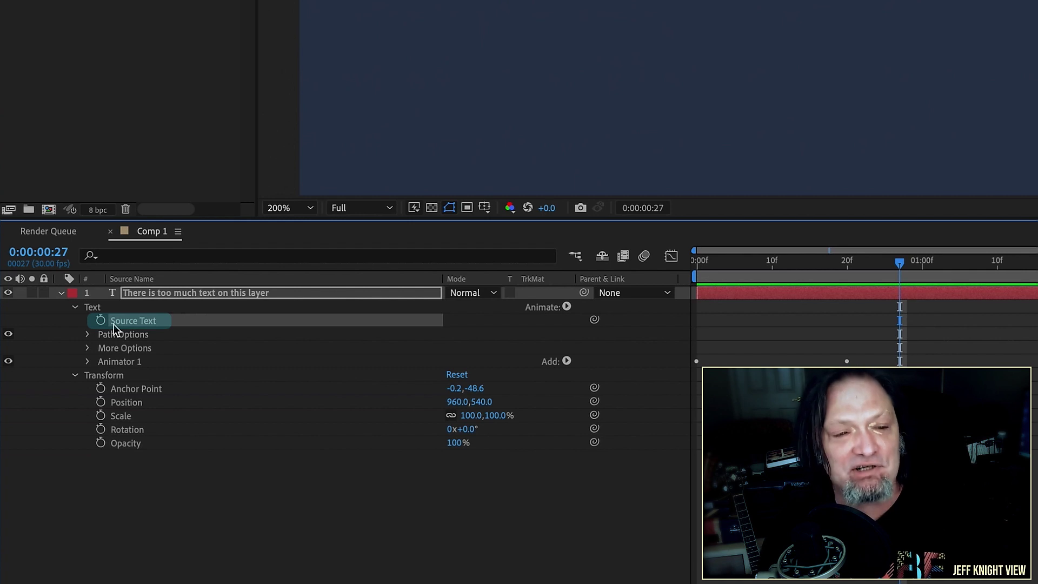
Select the Animator 1 group and bring up the Animation menu
left_click(163, 361)
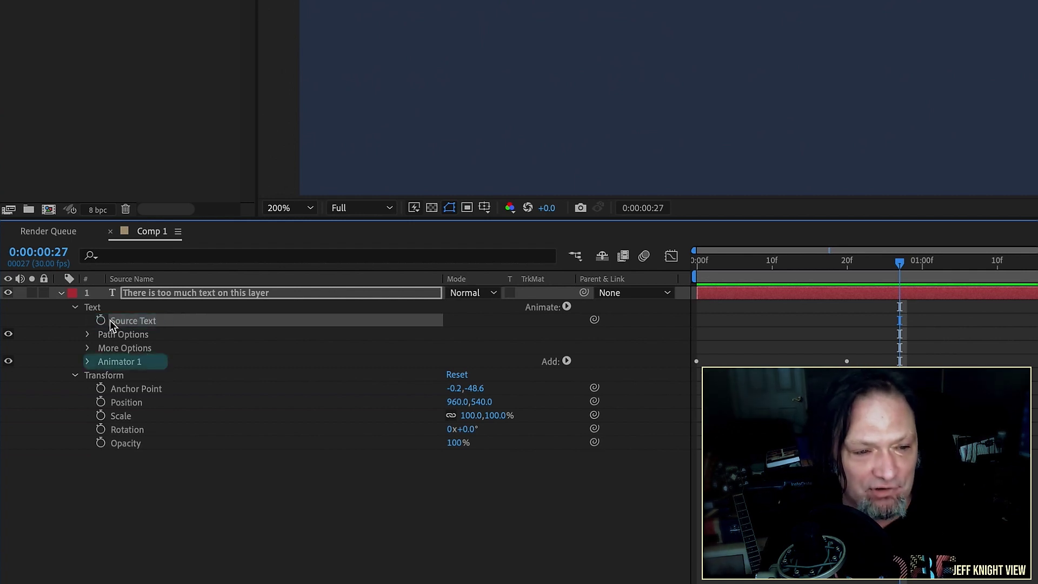
left_click(135, 293)
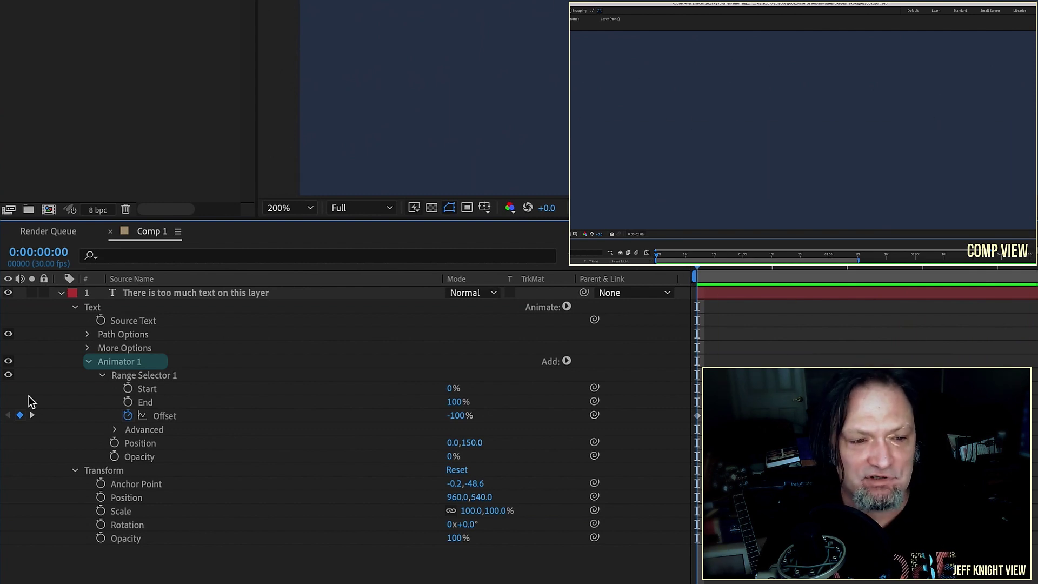
left_click(145, 361)
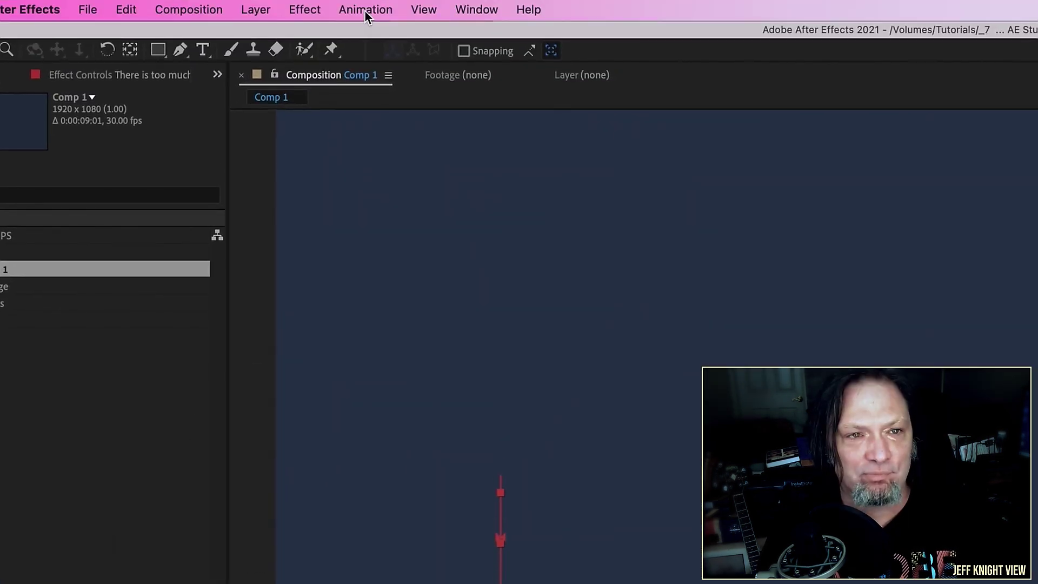
left_click(365, 11)
Save Animator 1 as preset TextAnimator_PosOp_AnimateIn in After Effects 2021/User Presets/7_Minute_AE
left_click(405, 37)
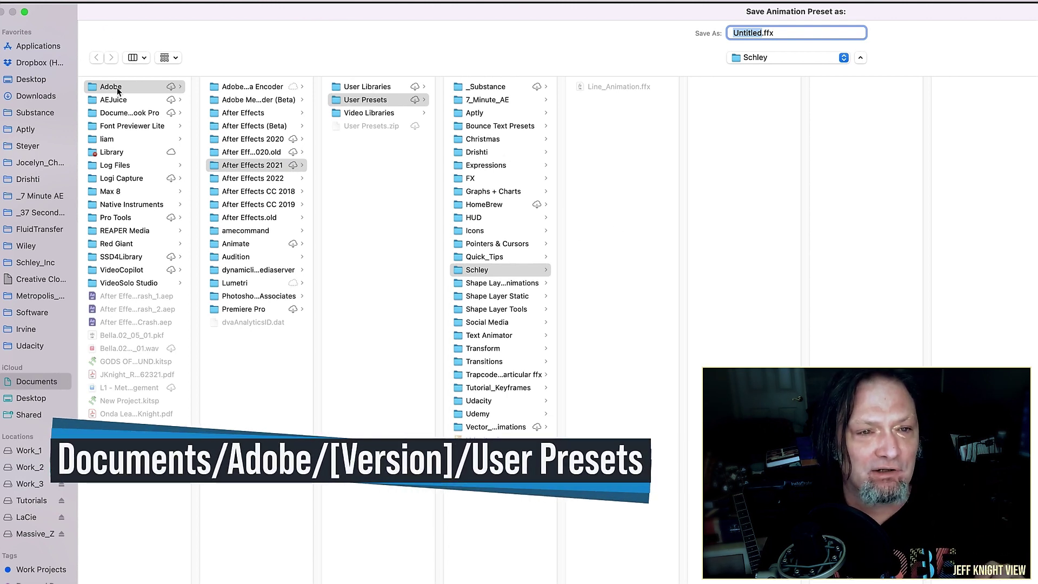
left_click(253, 168)
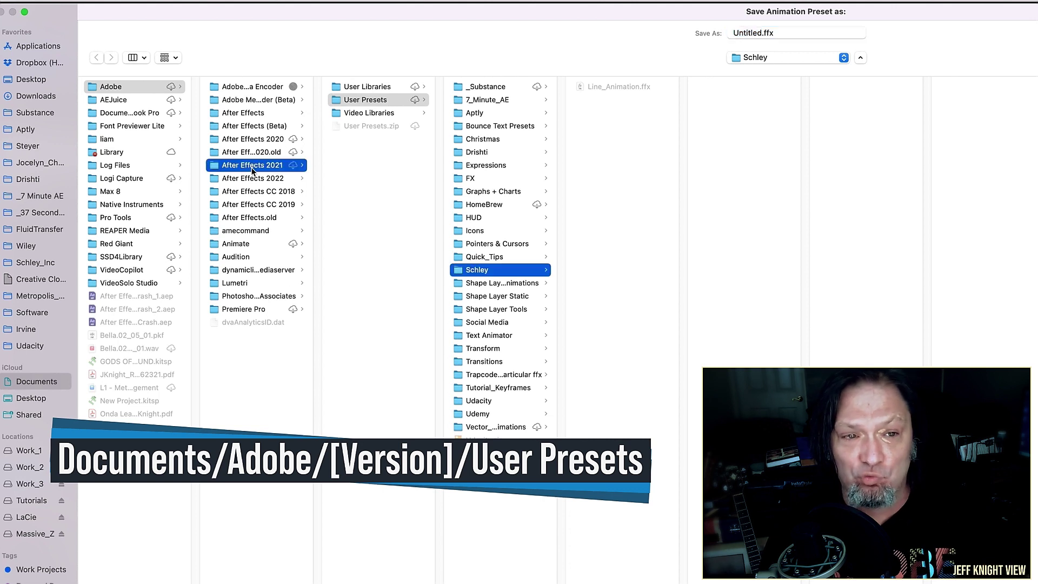
left_click(364, 99)
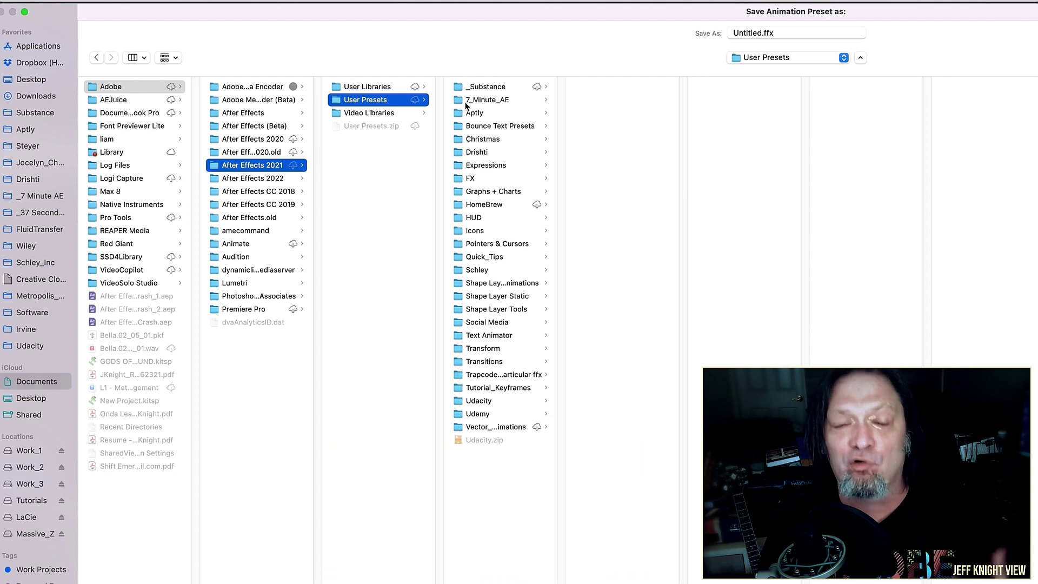
left_click(483, 100)
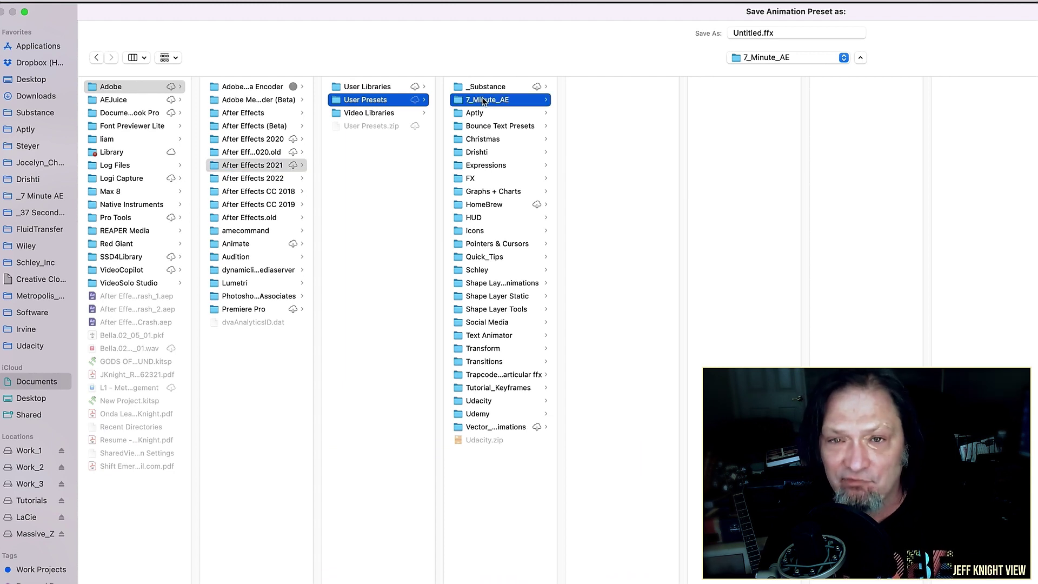
triple_click(782, 33)
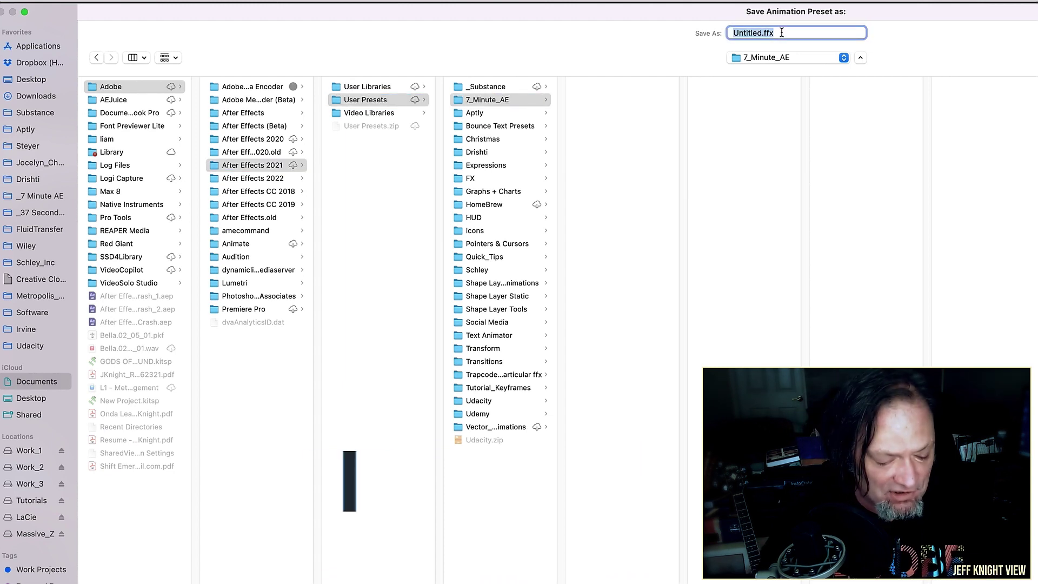
type("Textni")
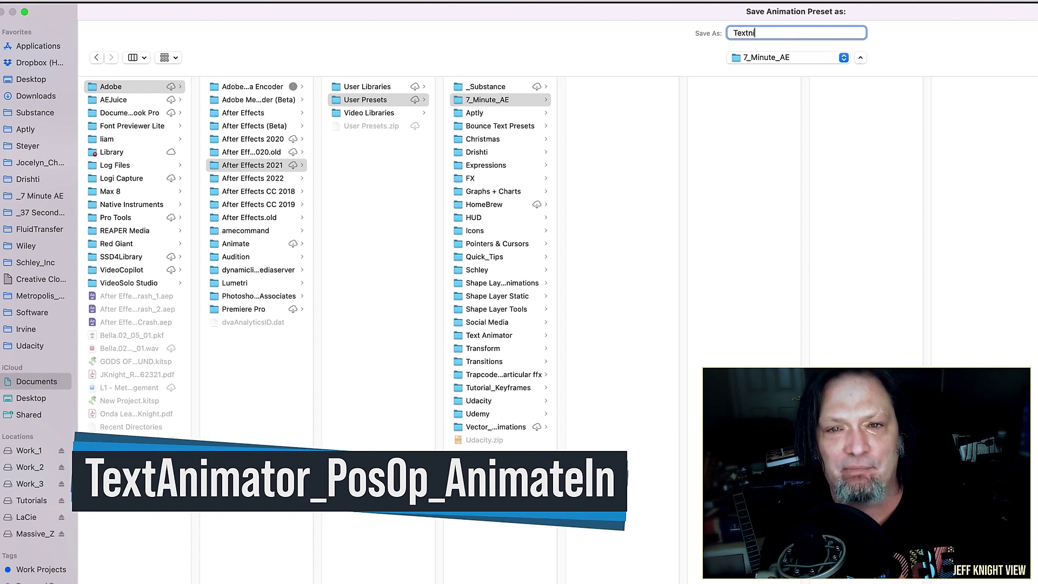
key("BackSpace")
key("BackSpace")
key("BackSpace")
key("BackSpace")
key("BackSpace")
type("mator_PosO")
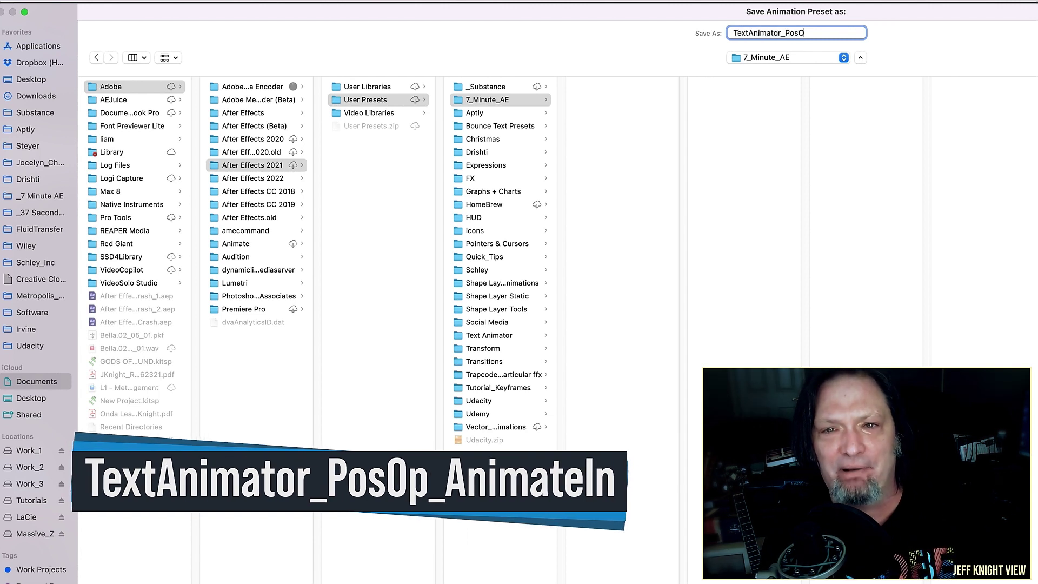
type("p_AnimateI")
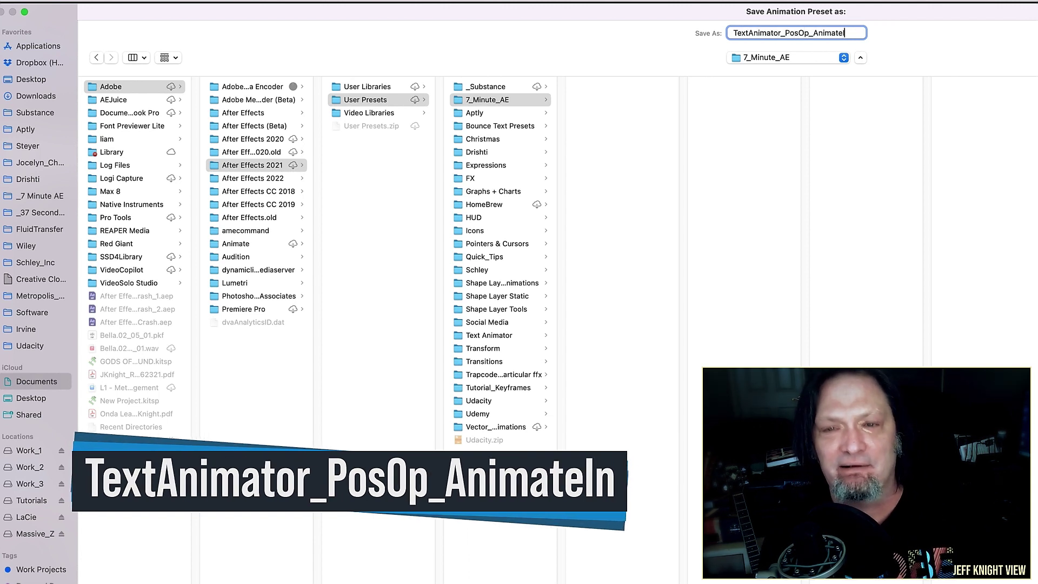
type("n")
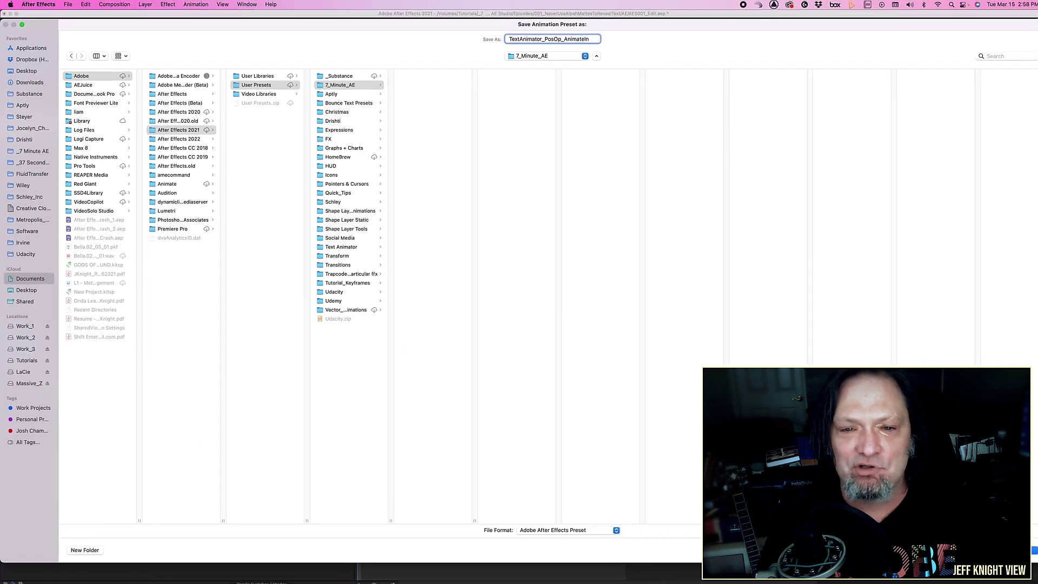
key("Return")
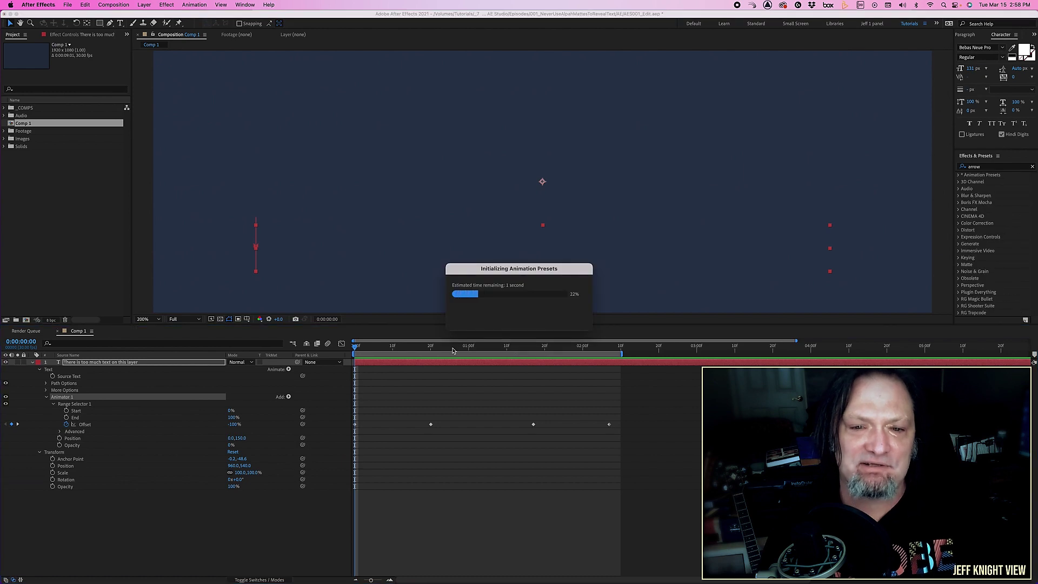
Move the playhead to frame 26 and delete Animator 1 from the text layer
left_click(453, 350)
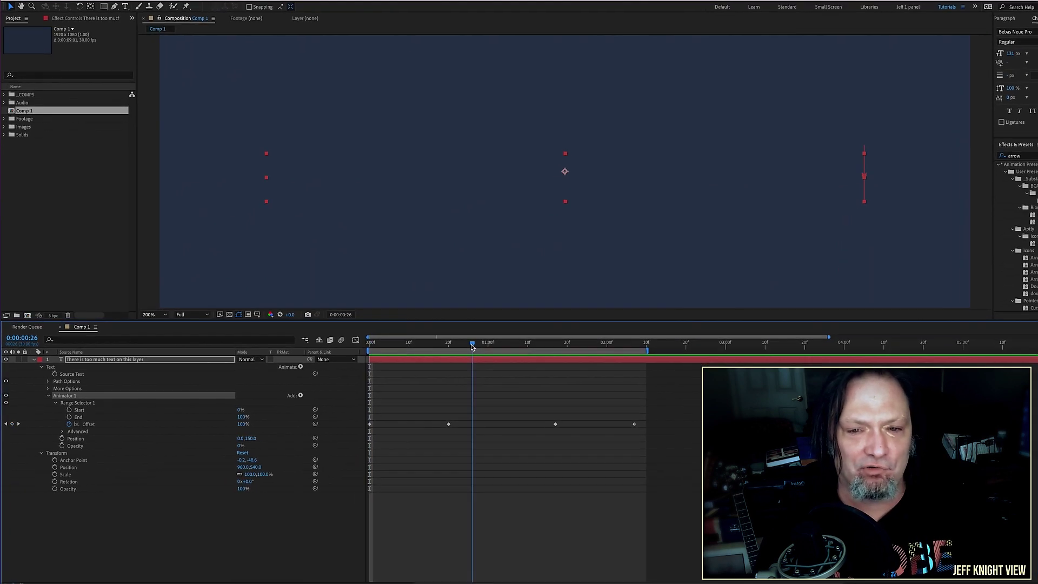
left_click(146, 343)
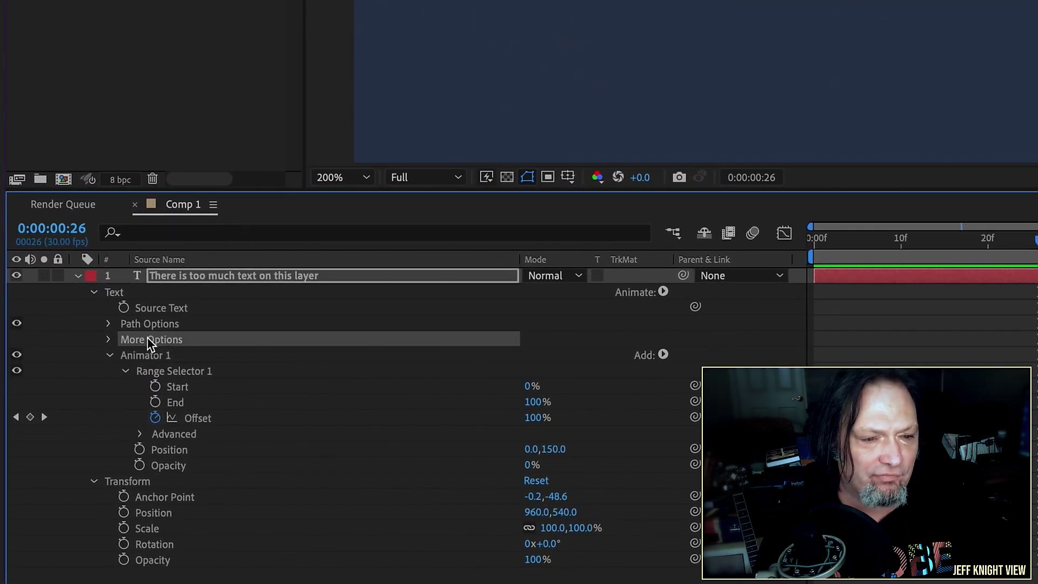
left_click(149, 360)
key("Delete")
key("Home")
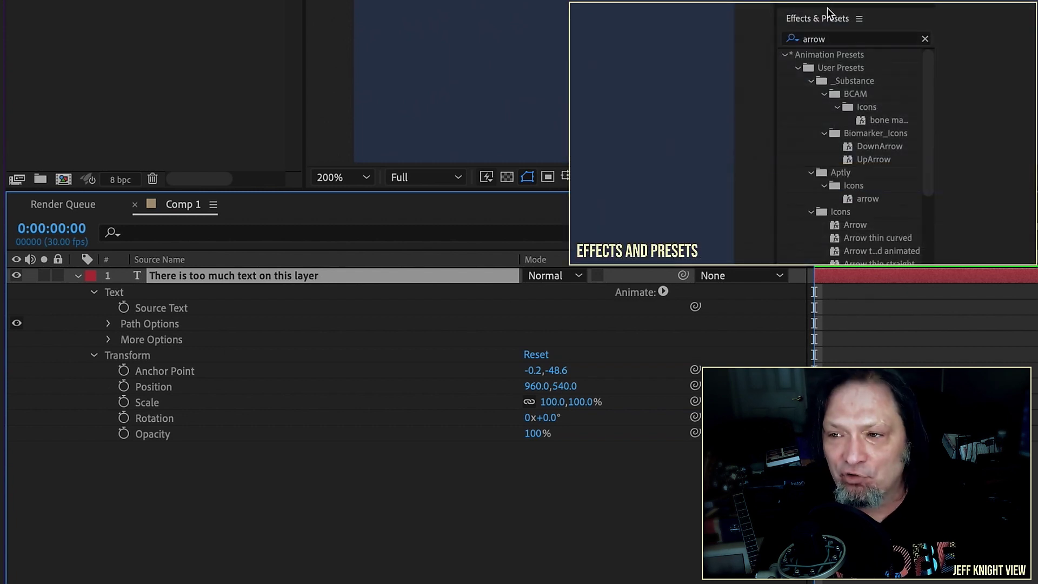
Clear the search and apply TextAnimator_PosOp_AnimateIn from User Presets > 7_Minute_AE to the text layer
left_click(830, 40)
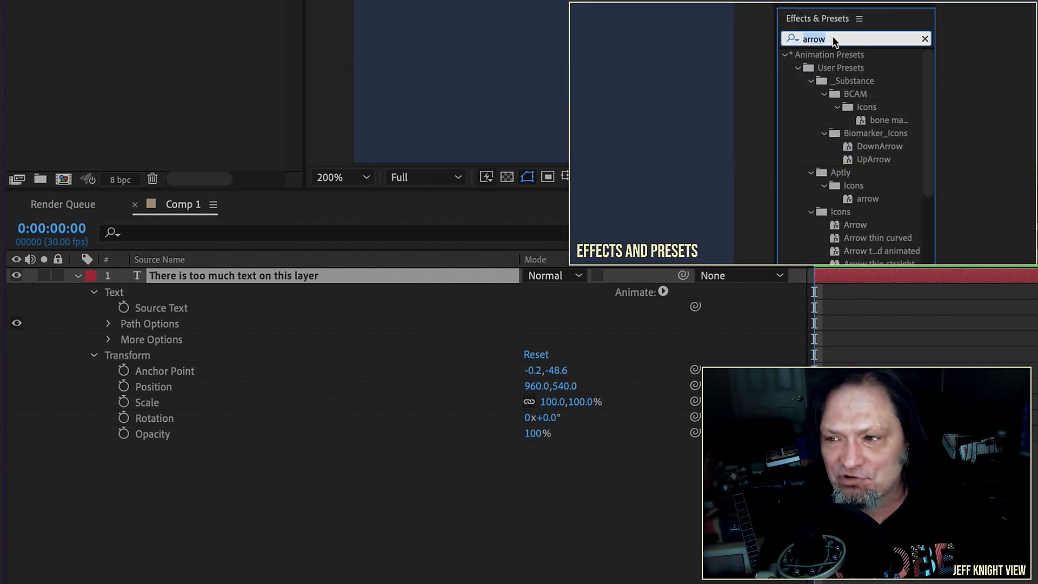
left_click(925, 39)
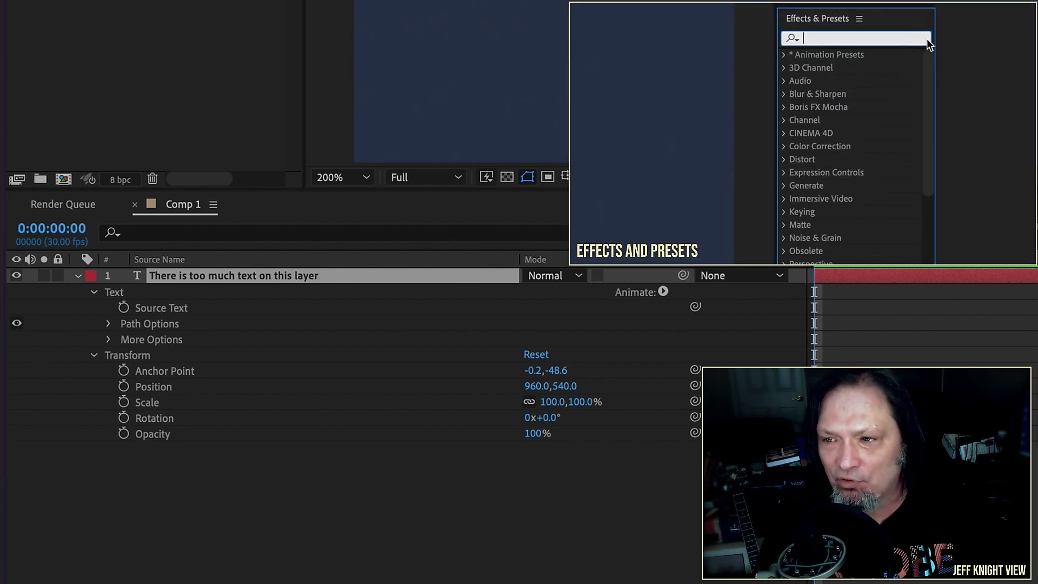
left_click(784, 55)
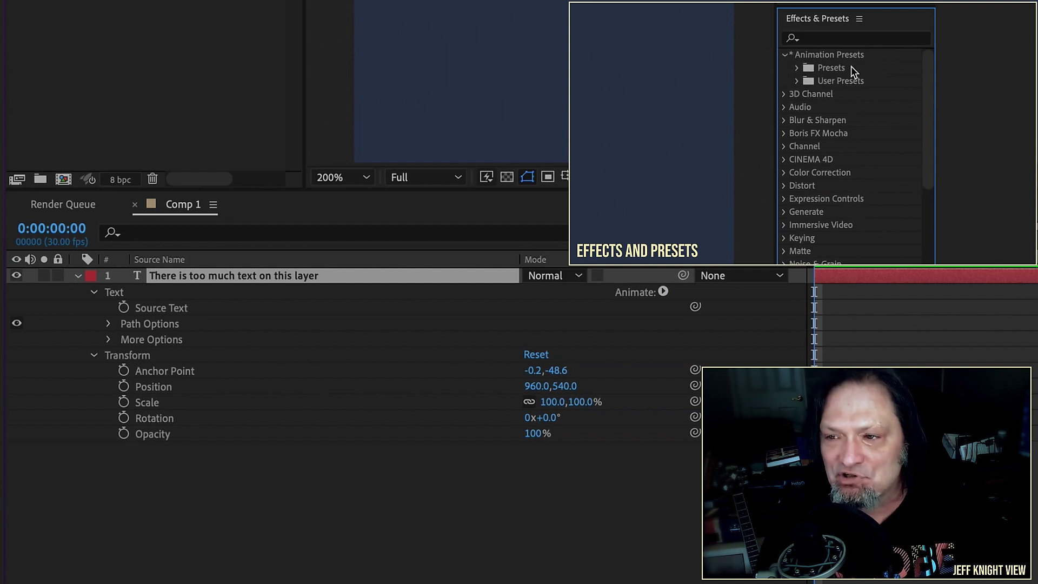
left_click(797, 81)
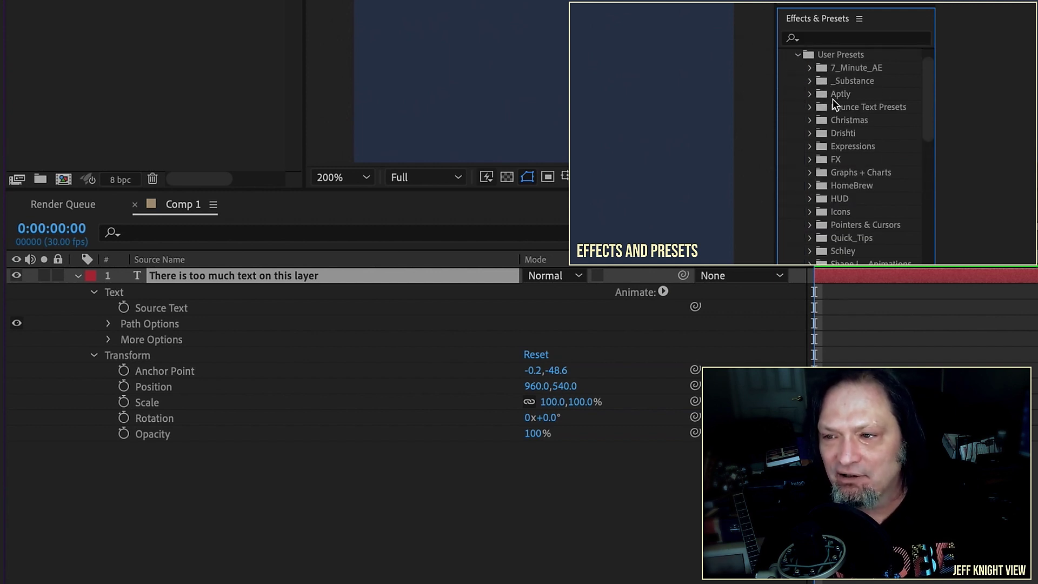
left_click(810, 69)
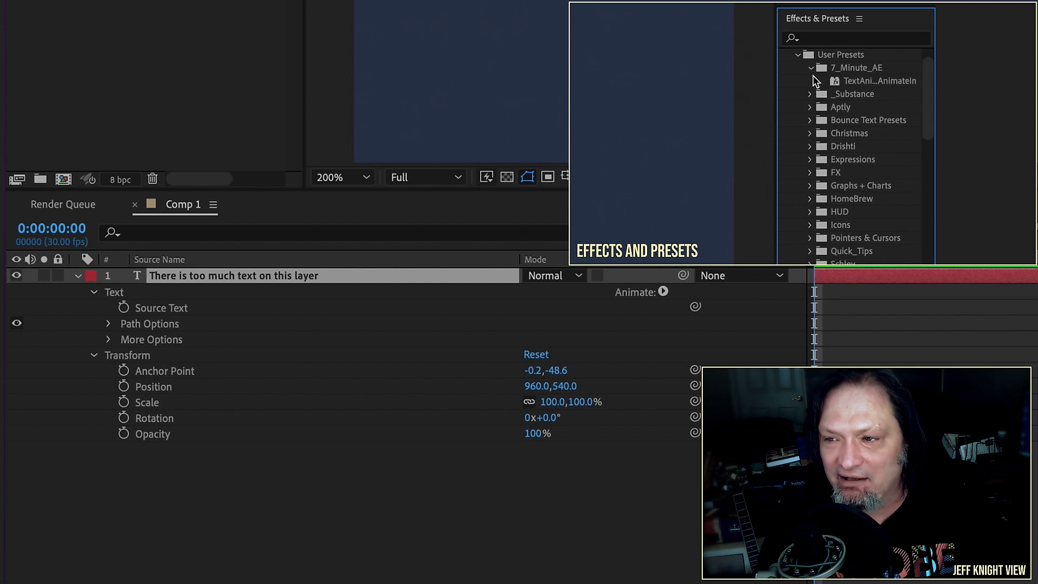
left_click(855, 81)
left_click_drag(787, 104, 755, 107)
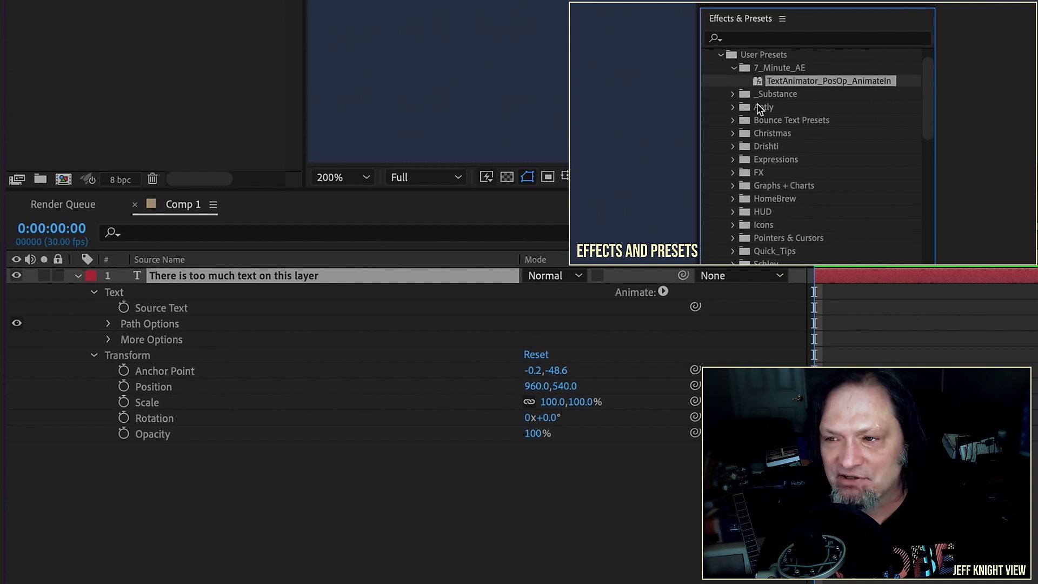
double_click(830, 80)
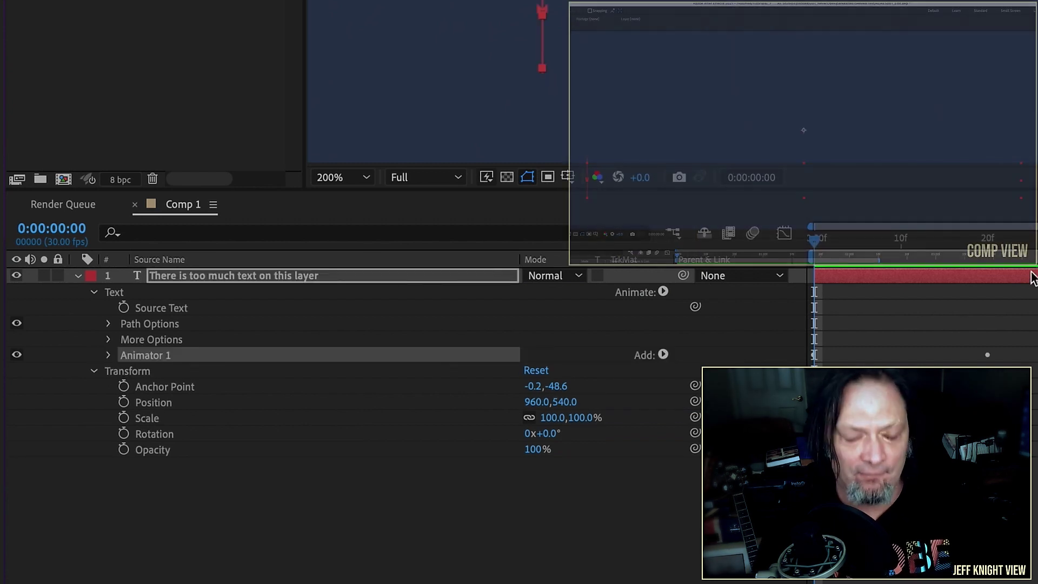
Preview the text animation, then select the layer's Text and Transform property groups
key("space")
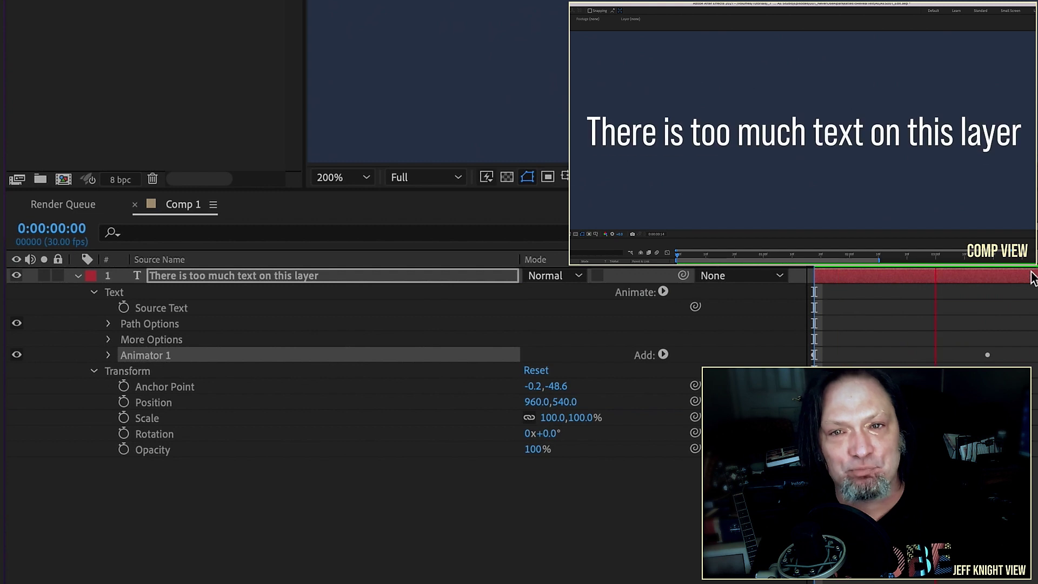
key("space")
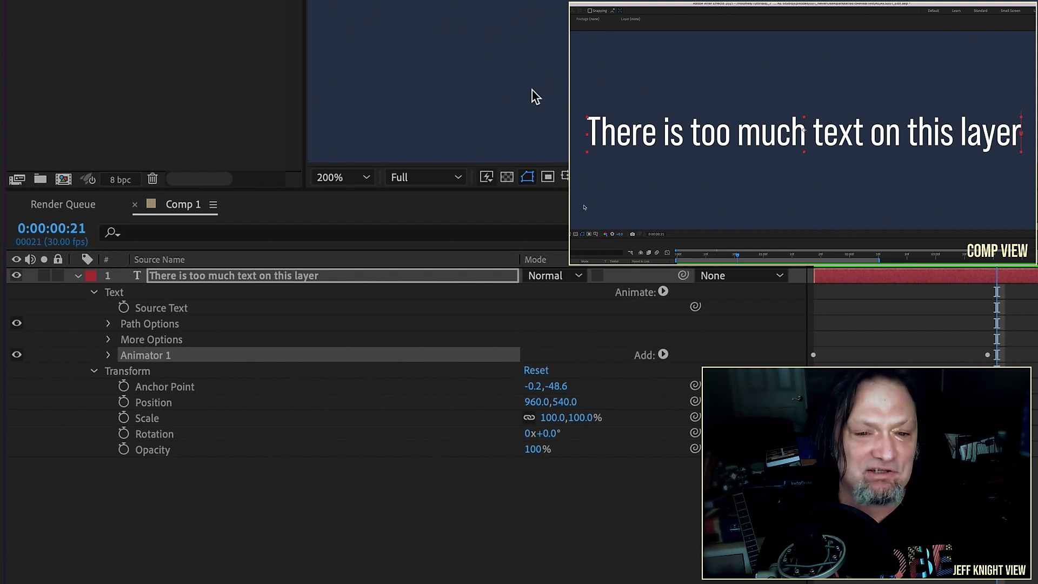
left_click(94, 293)
left_click(125, 290)
left_click(128, 302, "shift")
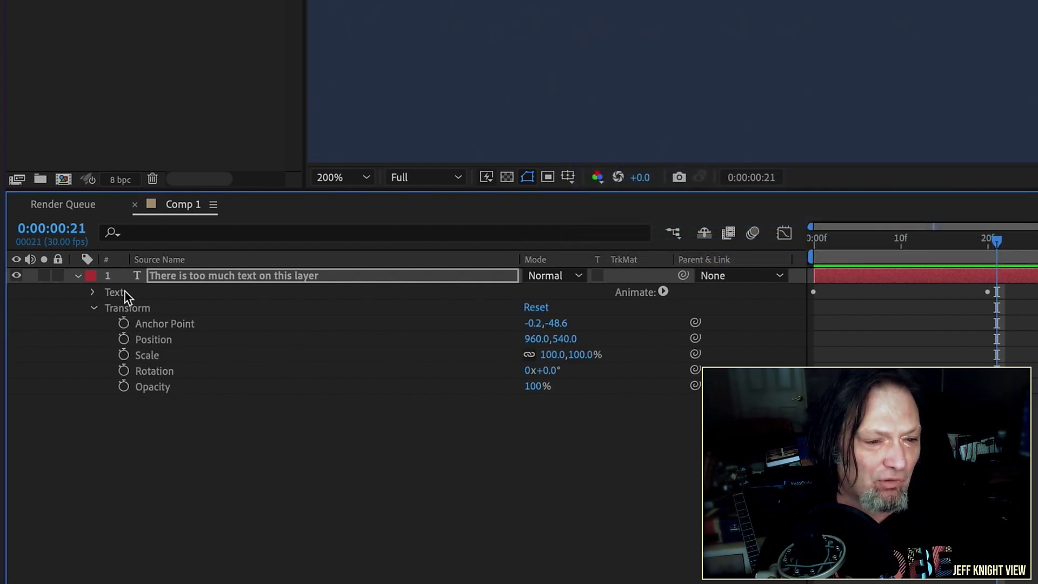
Save the selected properties as animation preset TextAnimator_withText in 7_Minute_AE
left_click(363, 10)
left_click(392, 34)
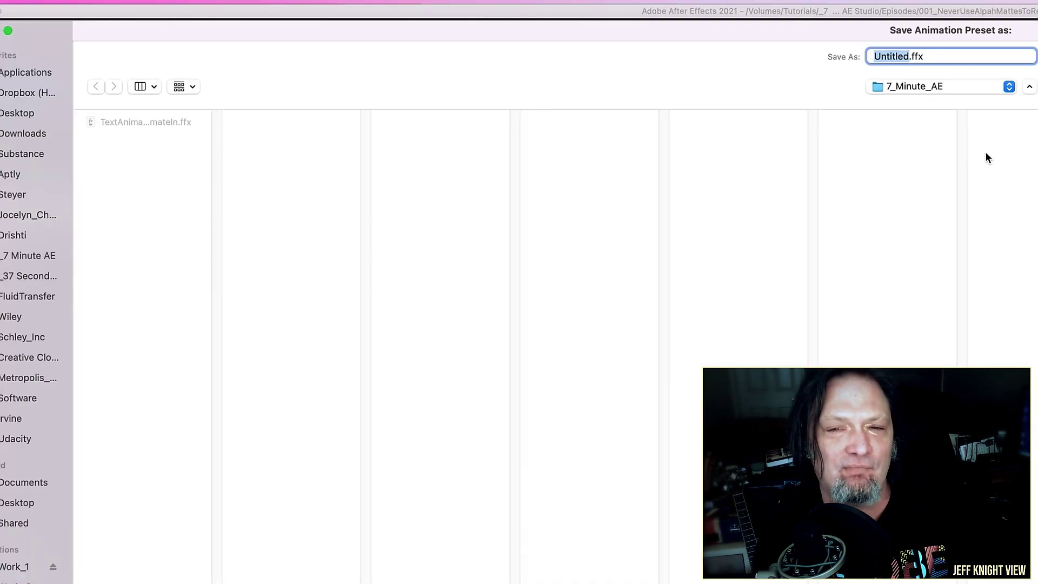
type("TextAnimaotr")
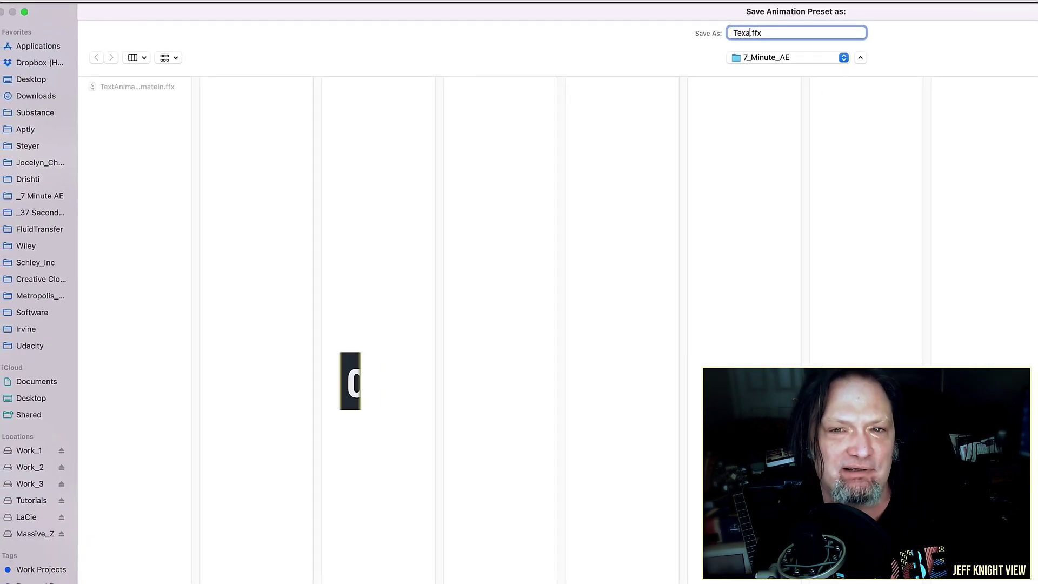
key("BackSpace")
key("BackSpace")
key("BackSpace")
type("tor_withText")
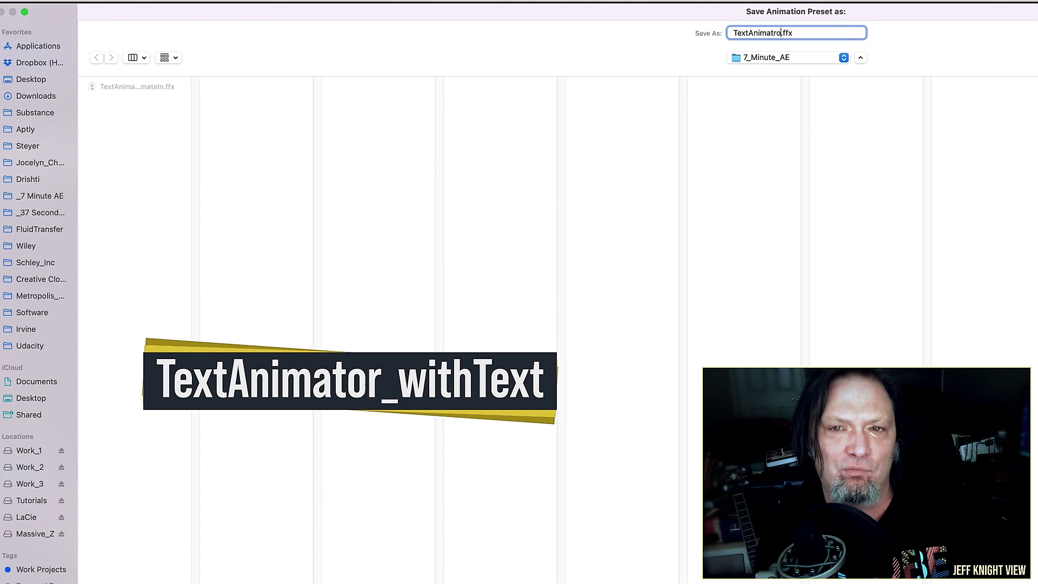
key("Return")
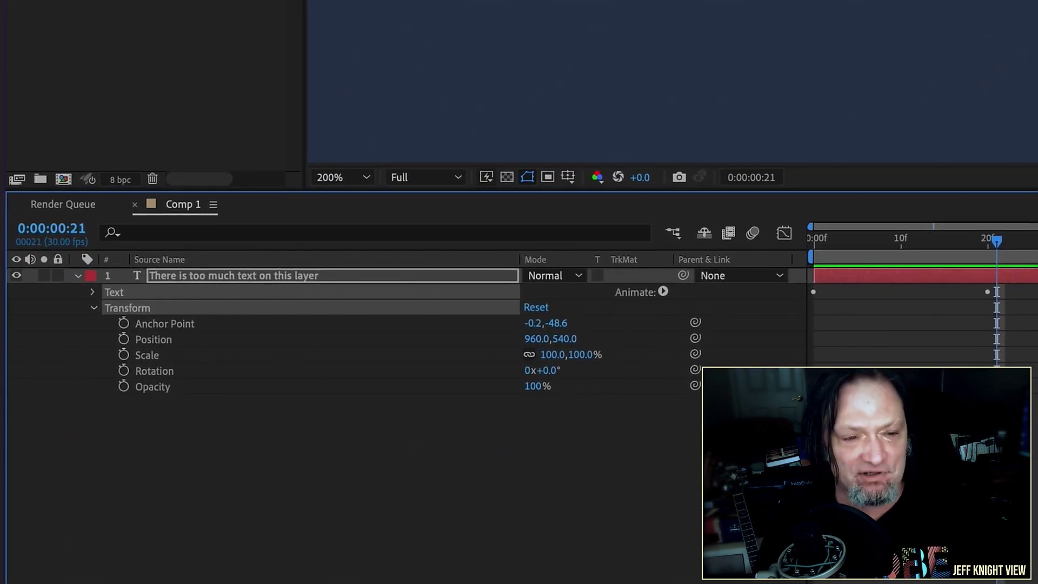
Delete the text layer and recreate it by applying TextAnimator_withText at frame 0
key("Delete")
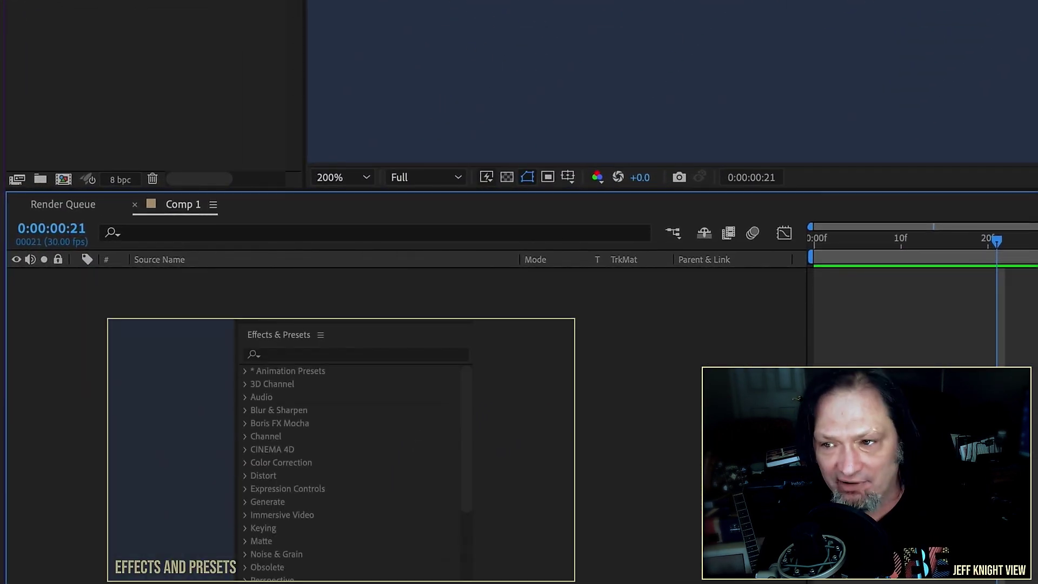
left_click(246, 370)
left_click(260, 397)
scroll(282, 437, "down", 2)
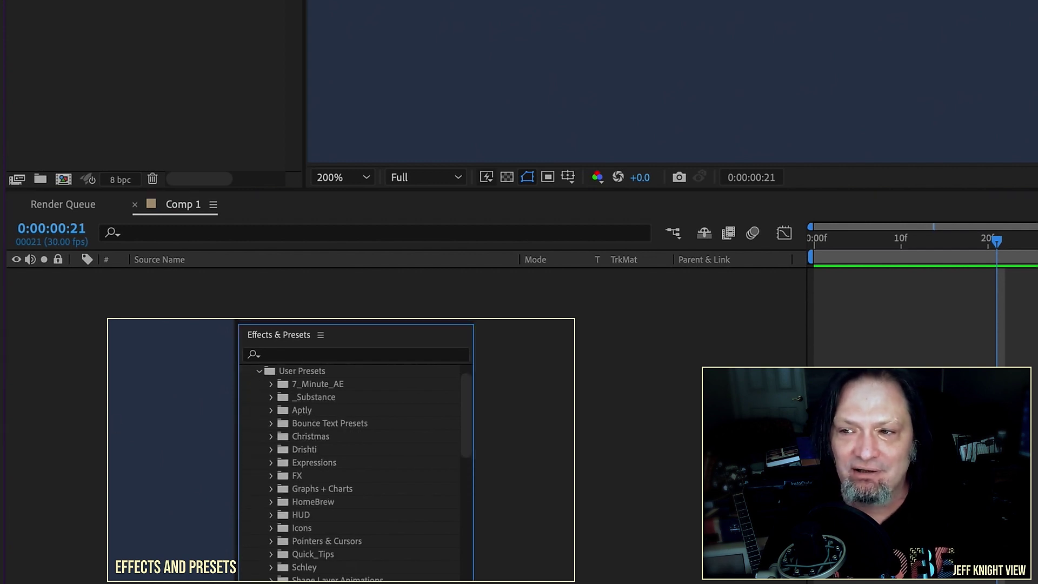
left_click(271, 384)
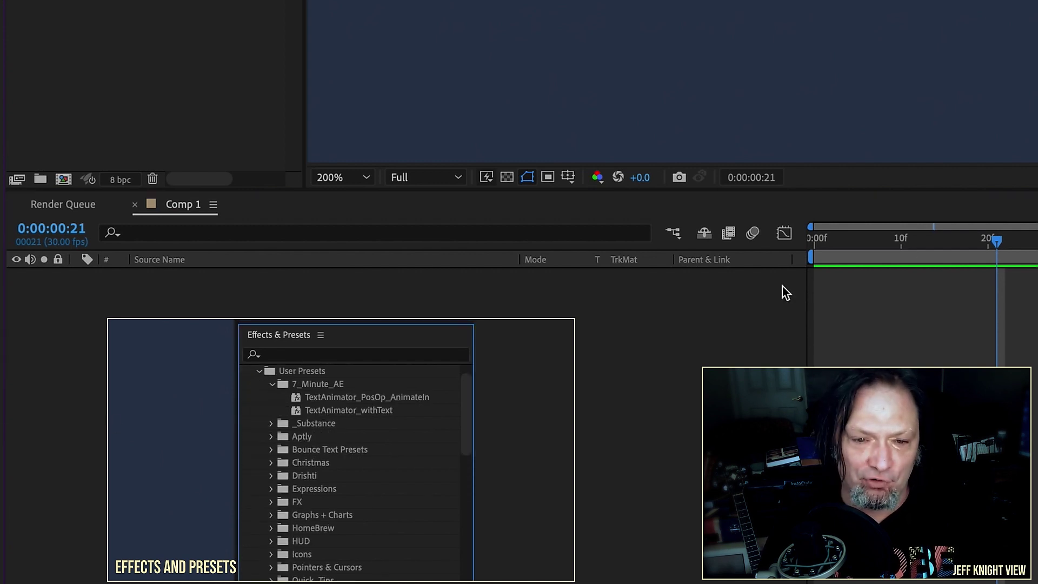
left_click(816, 240)
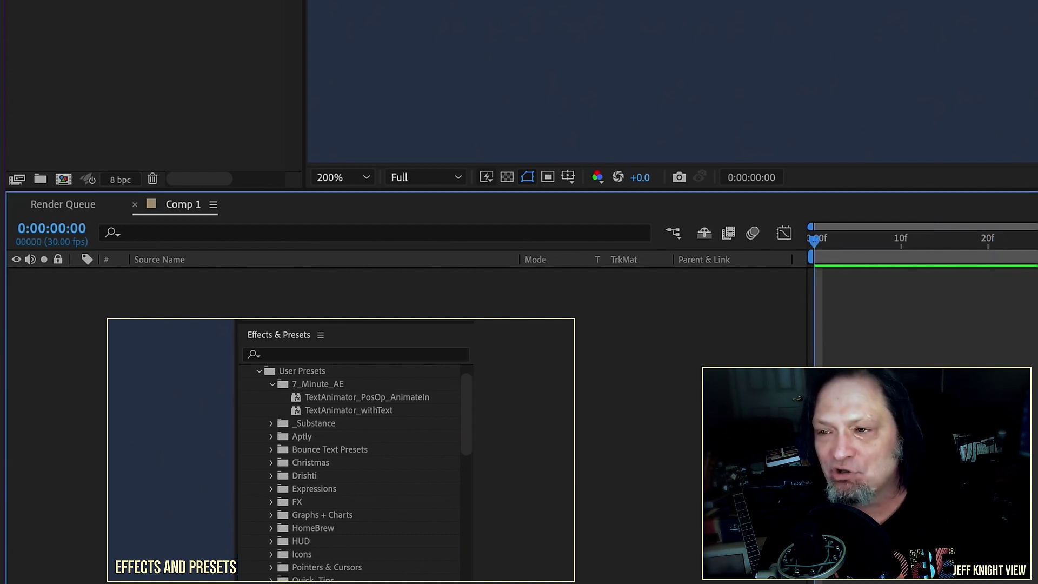
left_click(323, 411)
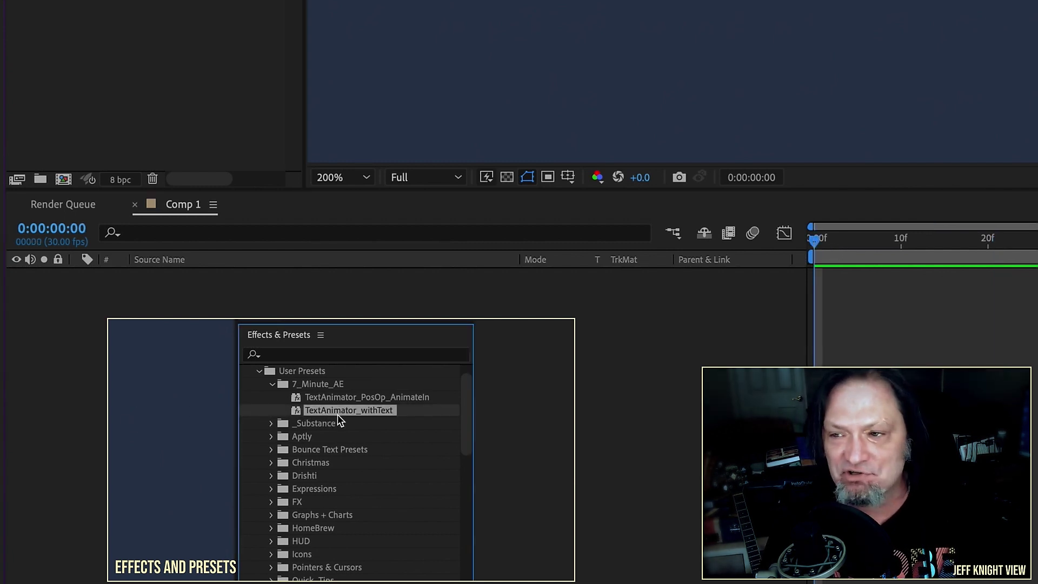
double_click(337, 414)
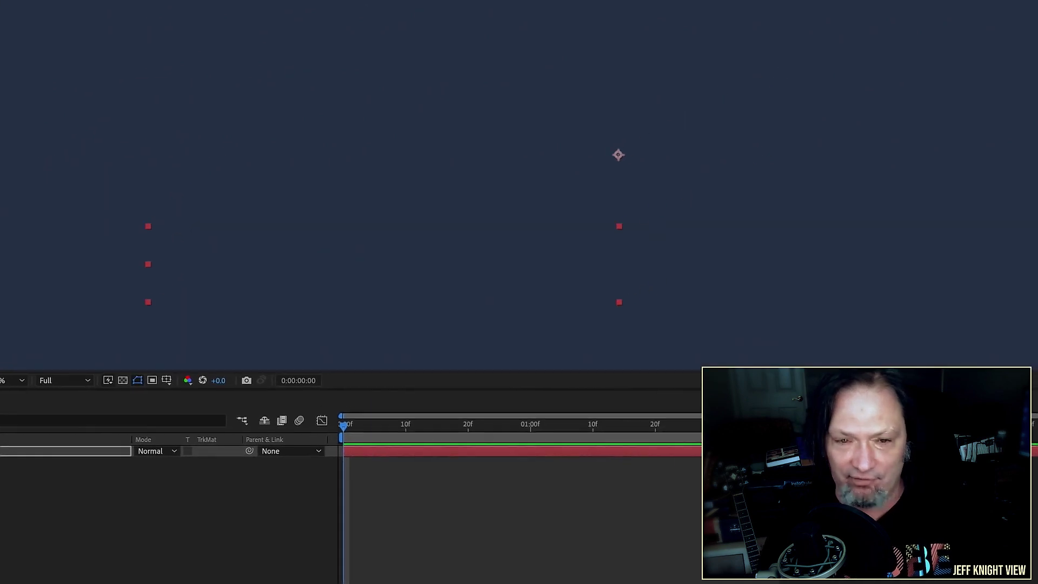
Preview the recreated 'There is too much text on this layer' animation, then delete the layer
key("space")
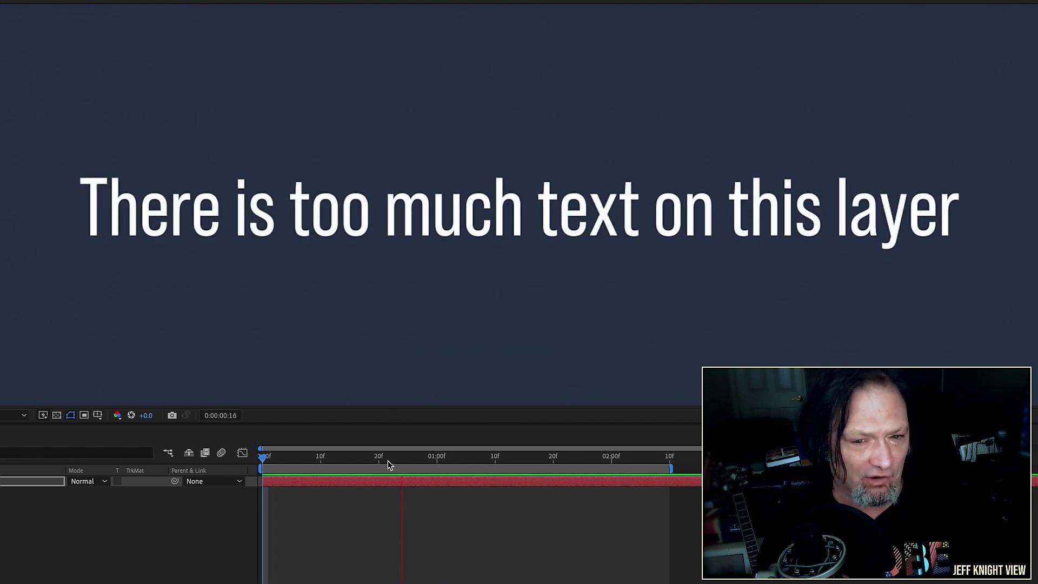
left_click(56, 483)
key("Delete")
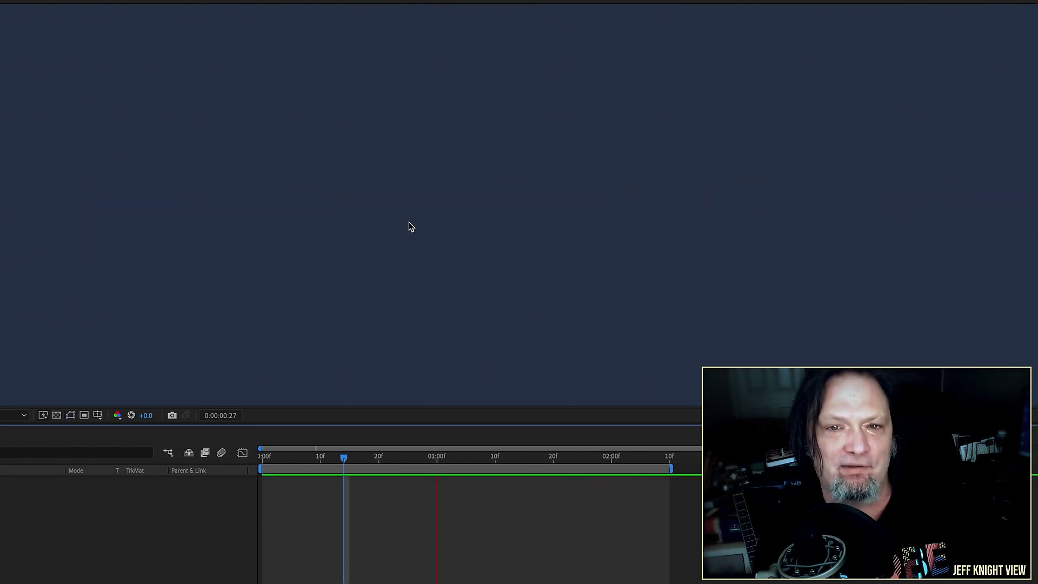
Create a new text layer reading 'this is new text' and select all its text
key("ctrl+t")
left_click(446, 158)
type("this is new n")
type("ext")
key("ctrl+a")
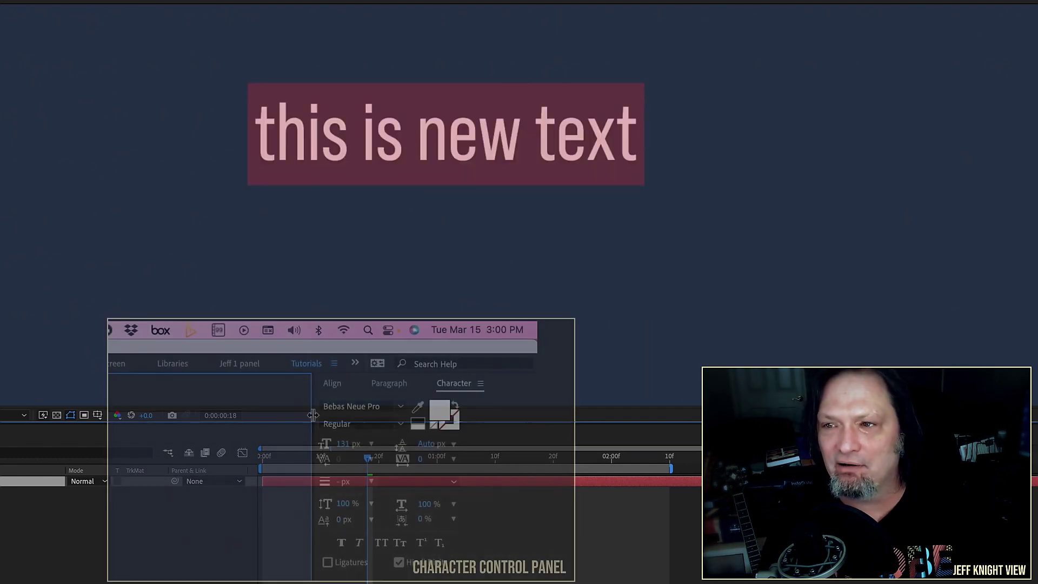
Format the text as Gotham Bold, All Caps and faux italic
left_click(339, 407)
type("gotham")
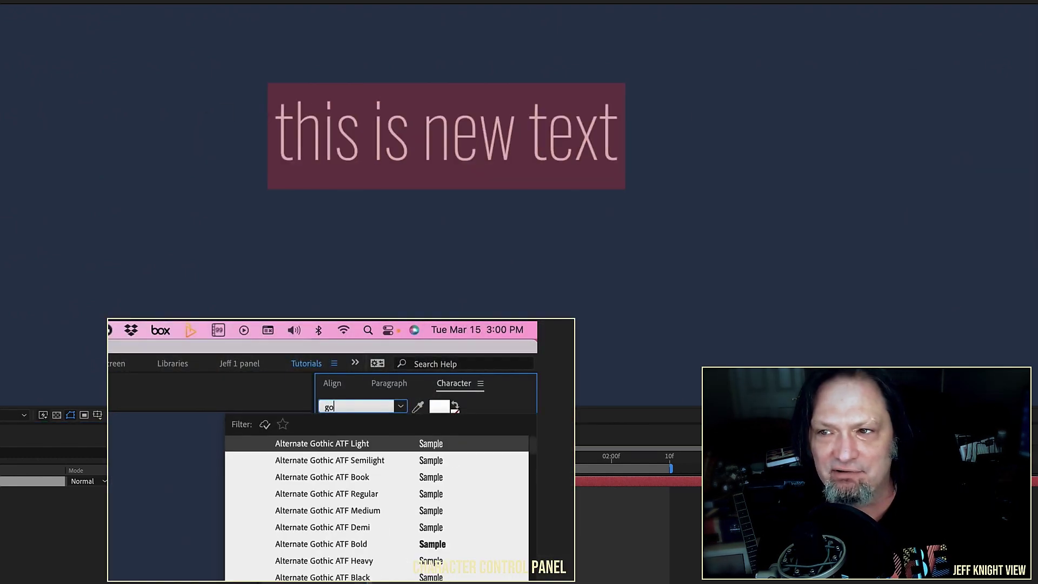
left_click(316, 511)
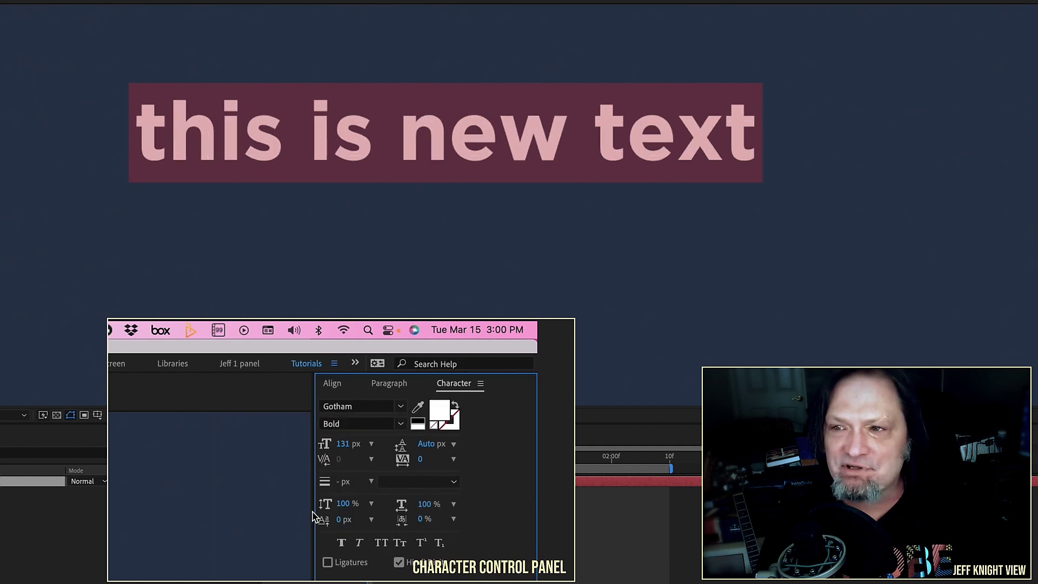
left_click(381, 542)
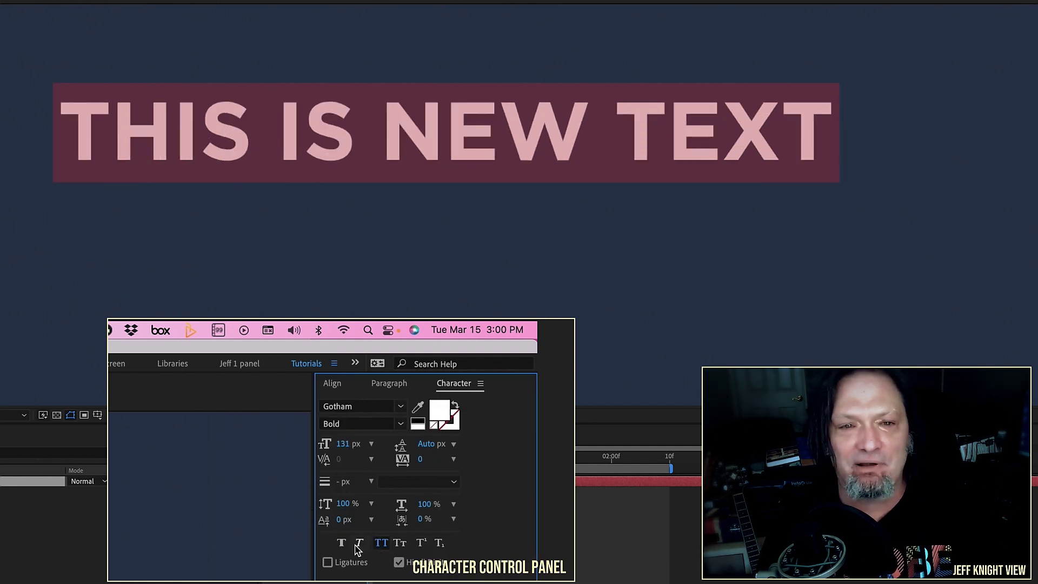
left_click(358, 543)
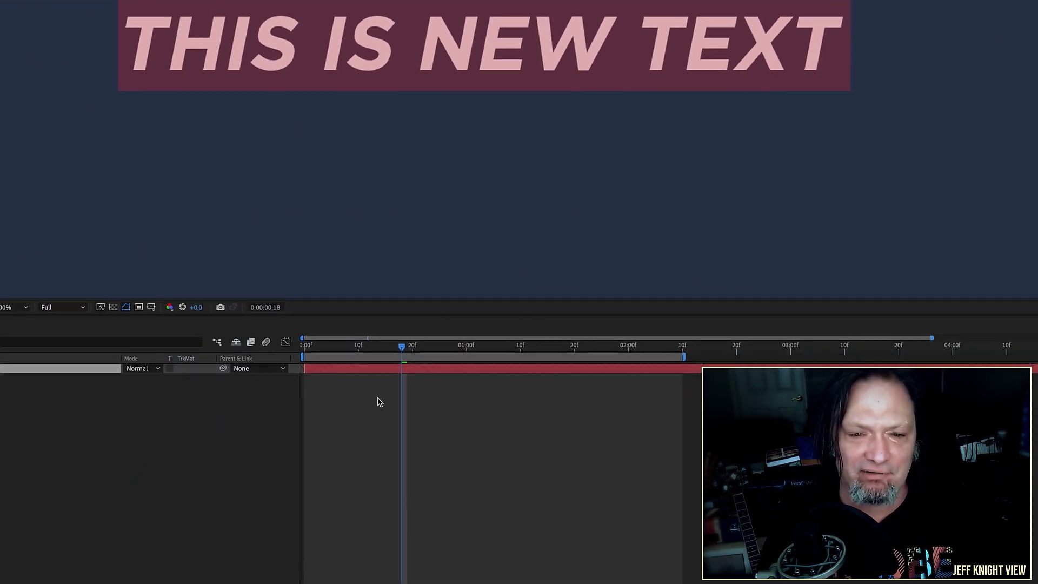
key("Escape")
Centre the text layer horizontally and vertically in the comp, then reselect it at frame 0
right_click(386, 370)
mouse_move(426, 383)
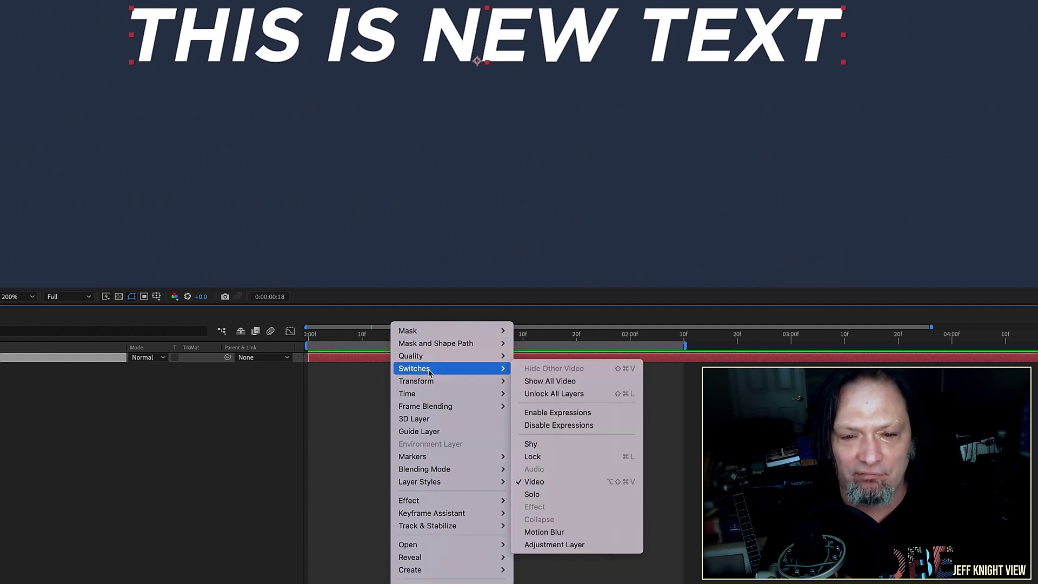
key("Escape")
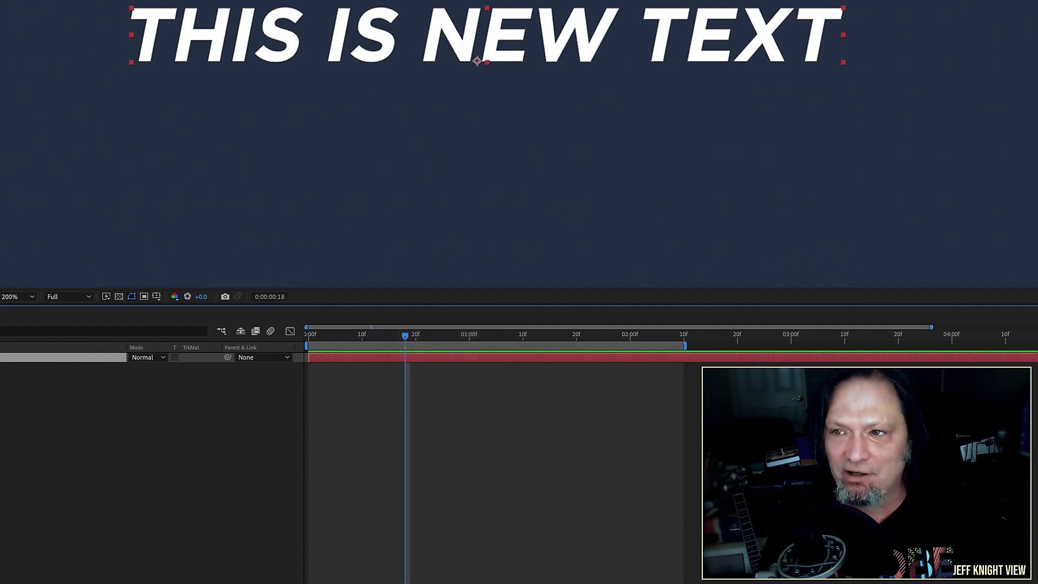
left_click(353, 419)
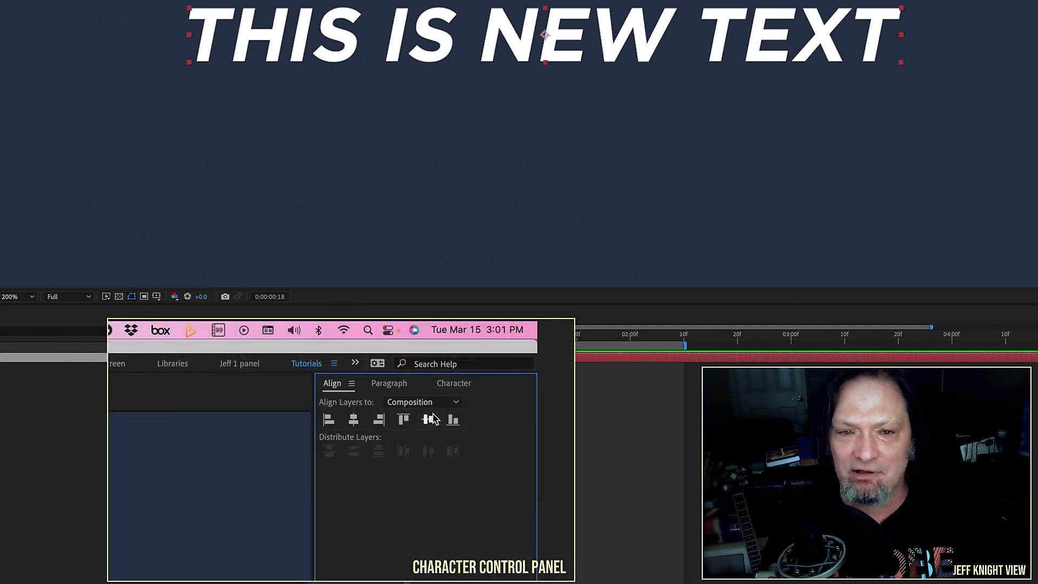
left_click(427, 420)
left_click(249, 435)
key("Home")
left_click(330, 359)
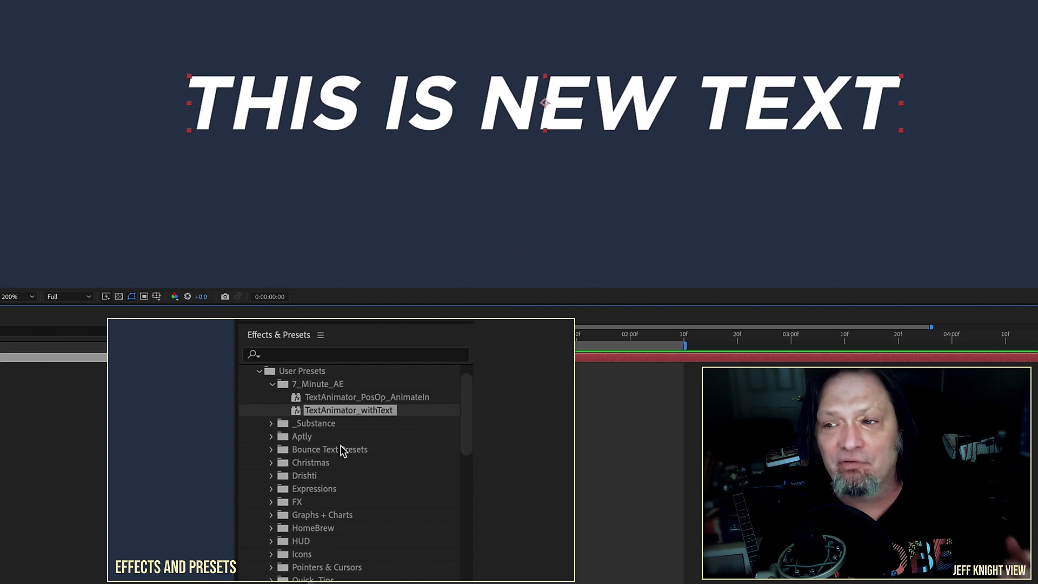
Apply TextAnimator_withText to the THIS IS NEW TEXT layer and twirl open its Text properties
double_click(334, 415)
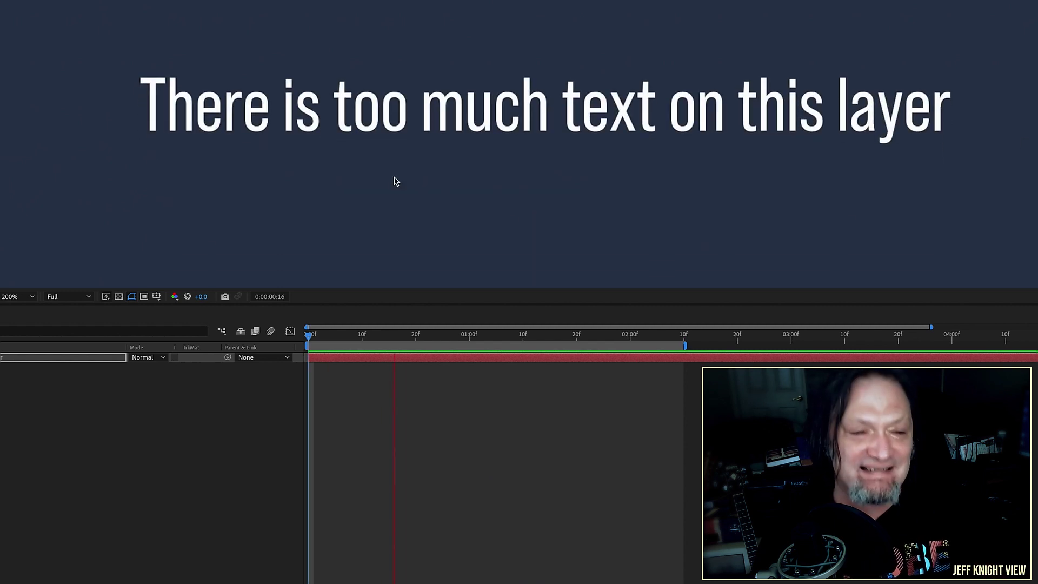
left_click(178, 310)
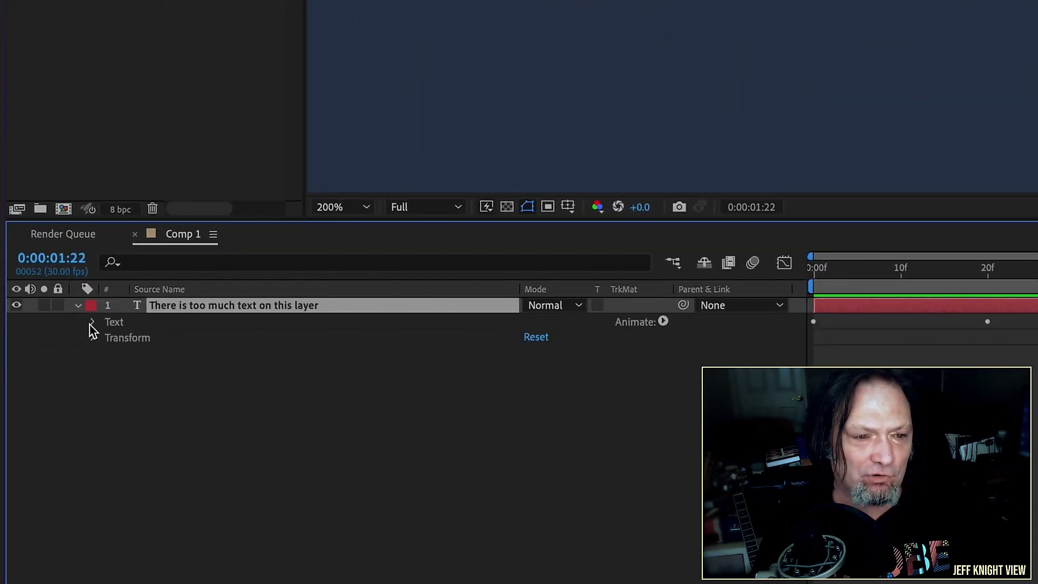
left_click(93, 322)
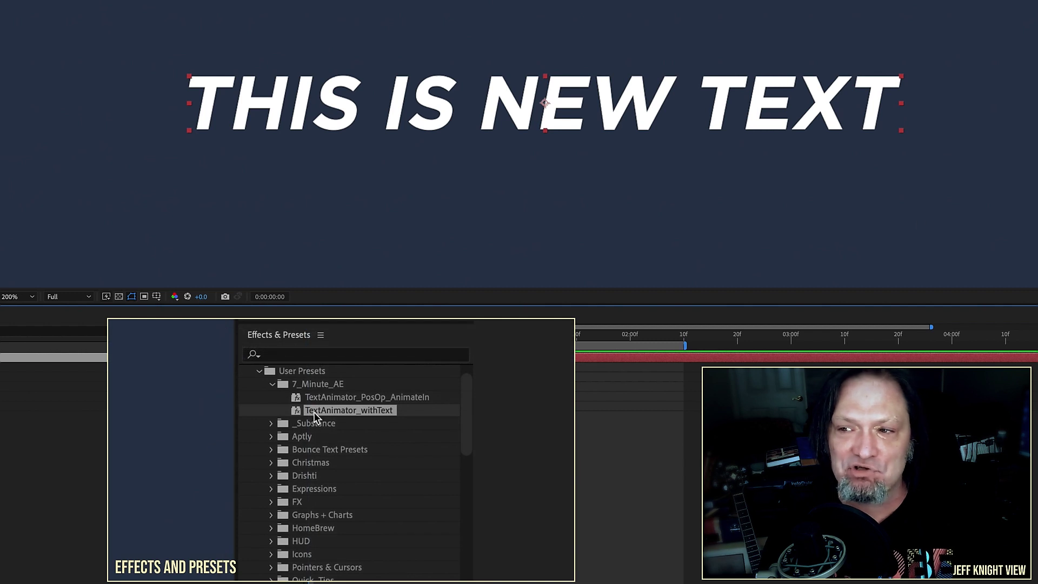
Apply TextAnimator_PosOp_AnimateIn to the THIS IS NEW TEXT layer and preview its animate-in
left_click(330, 394)
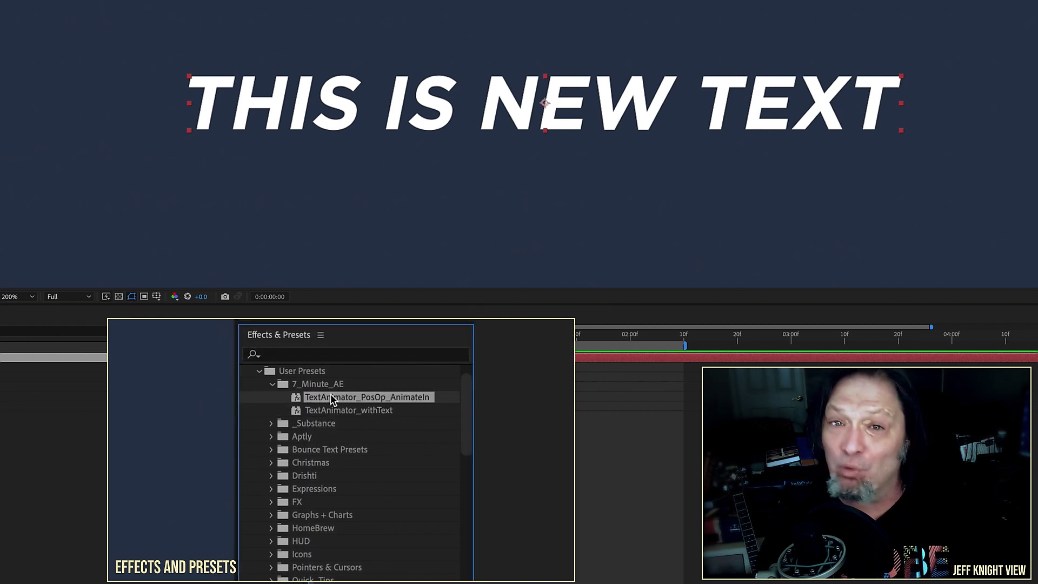
double_click(331, 398)
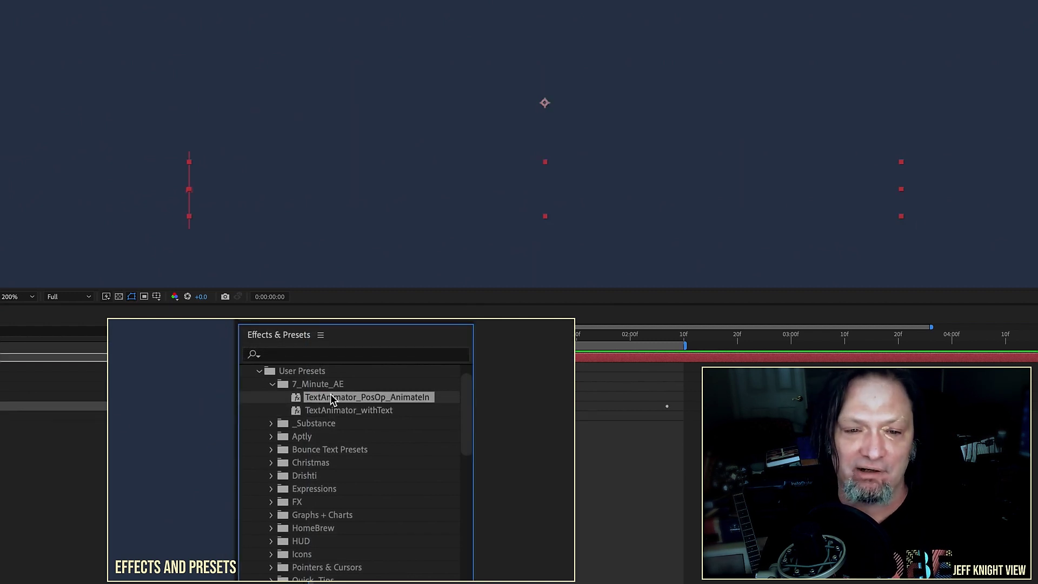
key("space")
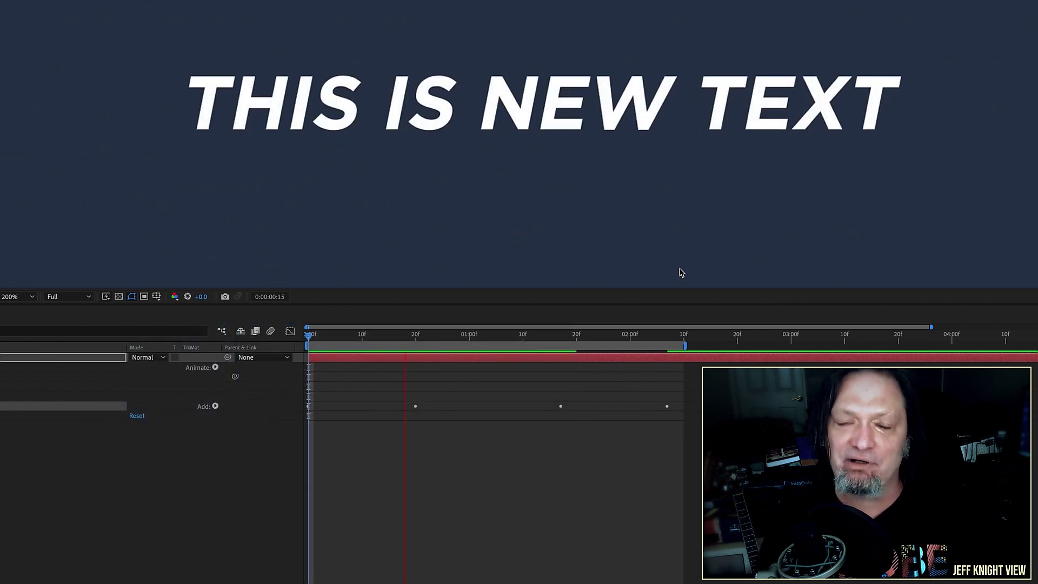